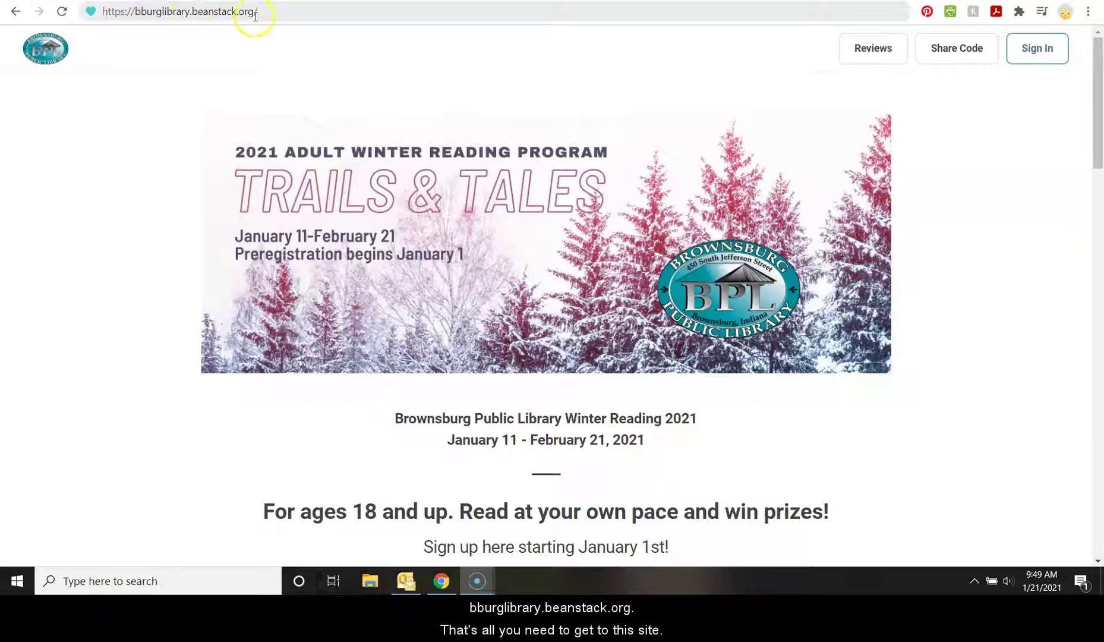
Step: Scroll the Brownsburg Winter Reading 2021 home page down to the Register and Sign In buttons
{"action": "scroll", "coordinate": [511, 305], "scroll_direction": "down", "scroll_amount": 2}
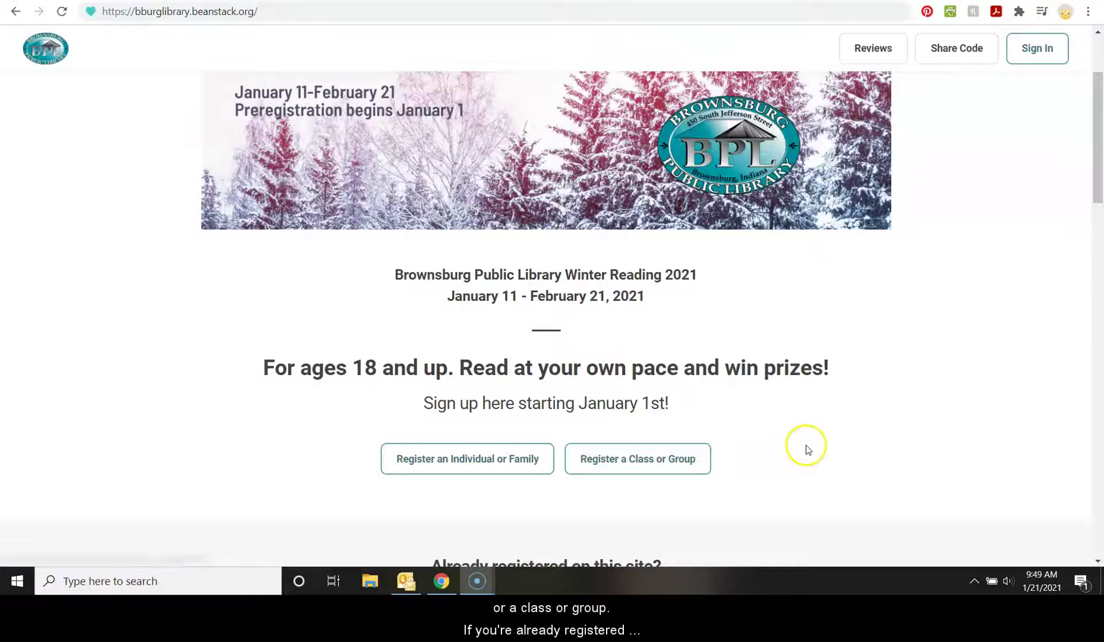
{"action": "scroll", "coordinate": [831, 448], "scroll_direction": "down", "scroll_amount": 1}
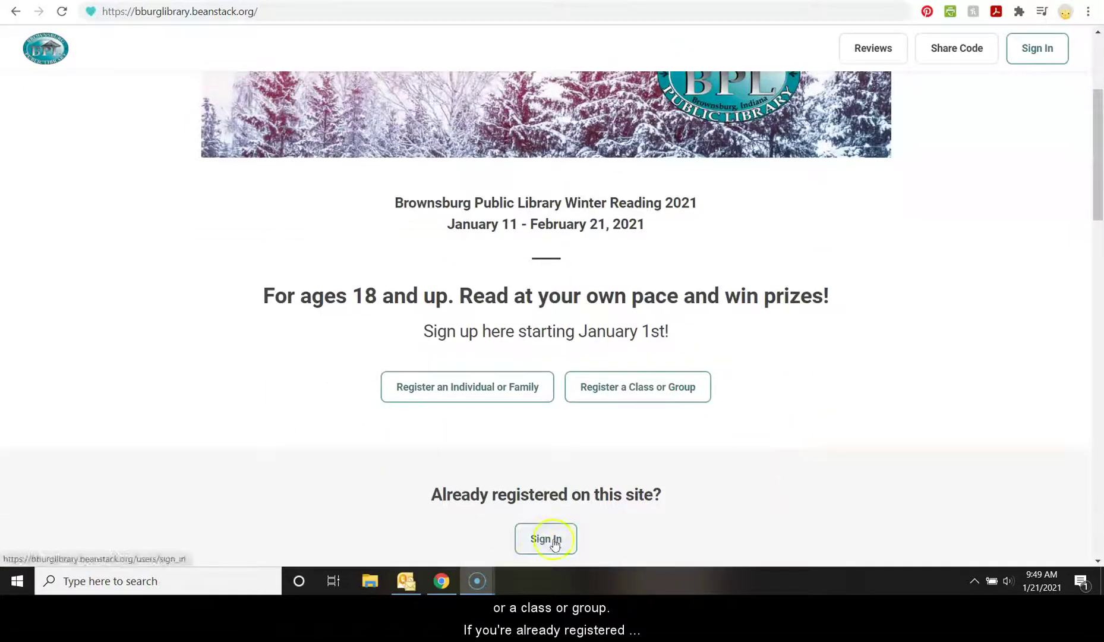
Step: Sign in to Beanstack with the reader's username and password
{"action": "left_click", "coordinate": [1030, 58]}
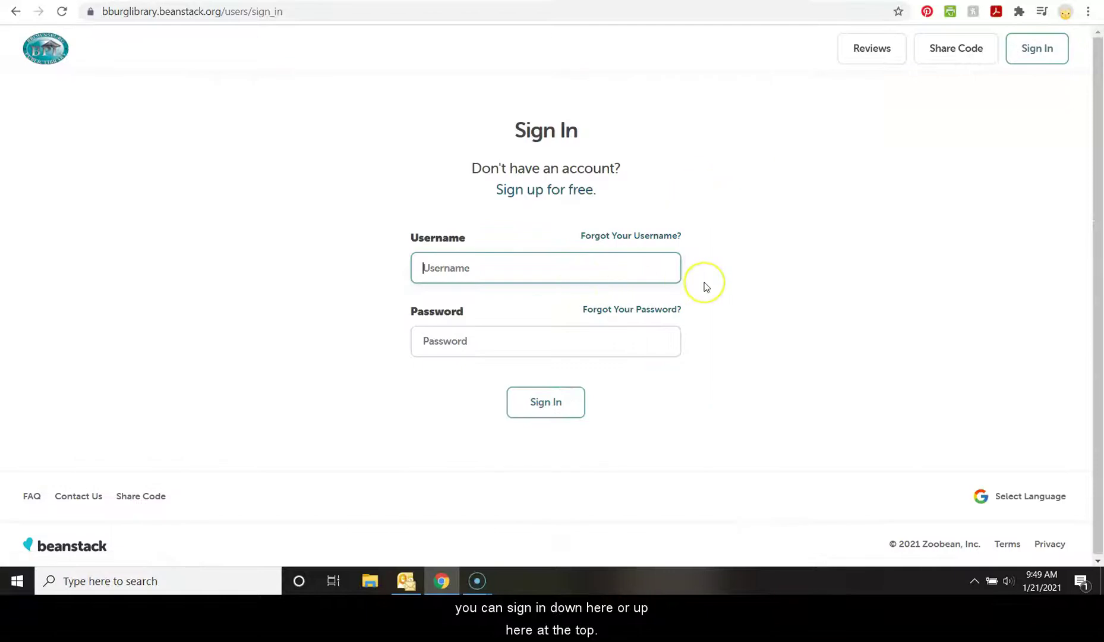
{"action": "type", "text": "esthertester"}
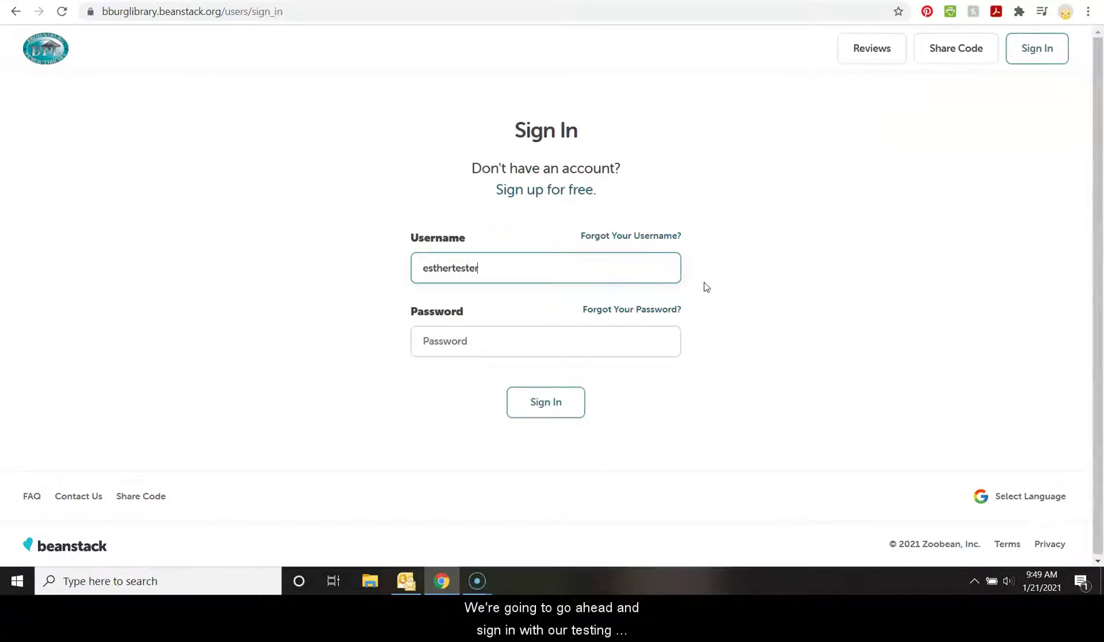
{"action": "key", "text": "Tab"}
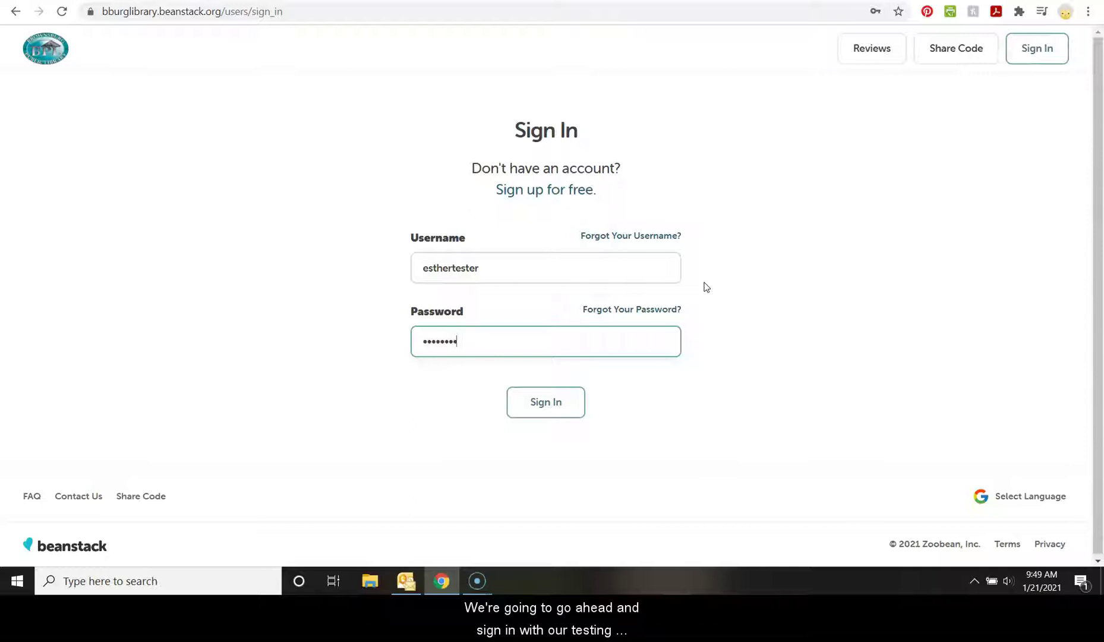
{"action": "left_click", "coordinate": [549, 403]}
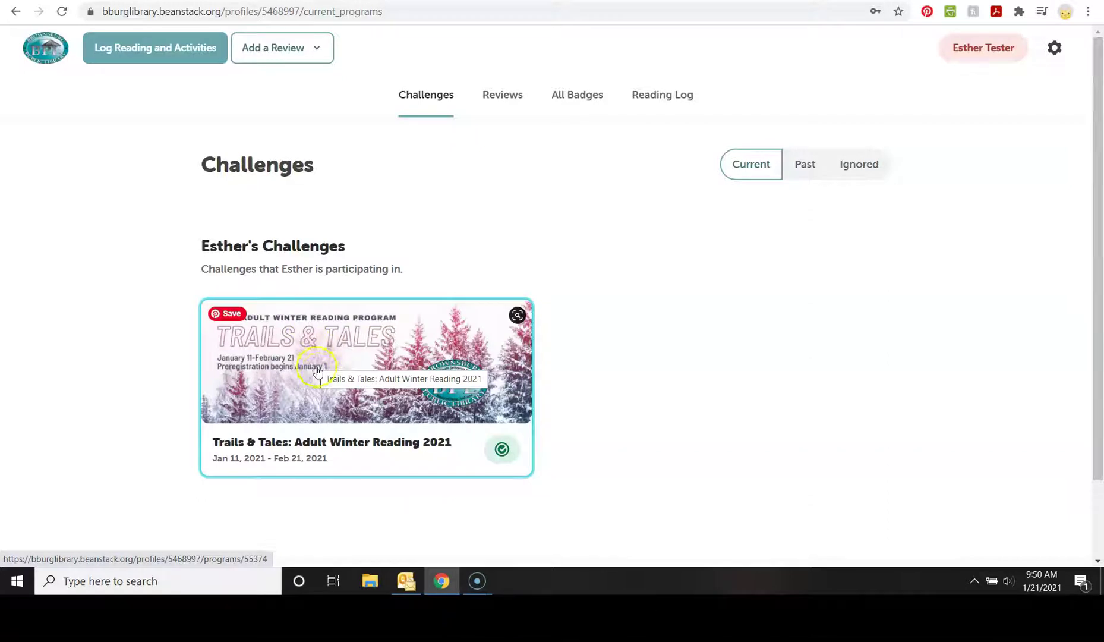
Step: Show the account's readers, then the gear menu with Edit Account and Sign Out
{"action": "left_click", "coordinate": [289, 368]}
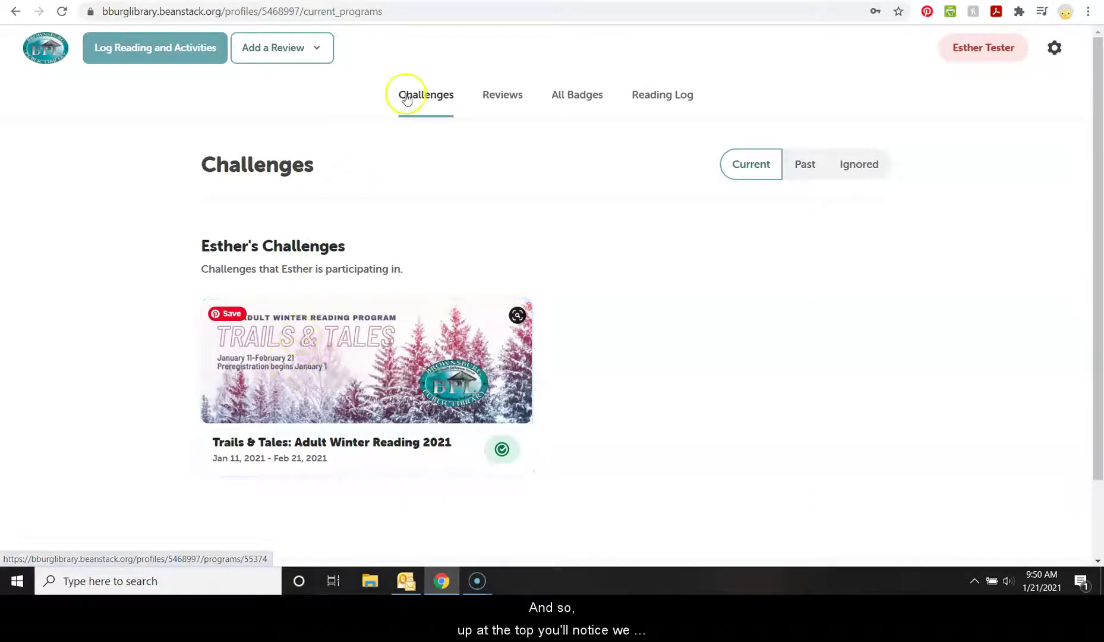
{"action": "left_click", "coordinate": [984, 50]}
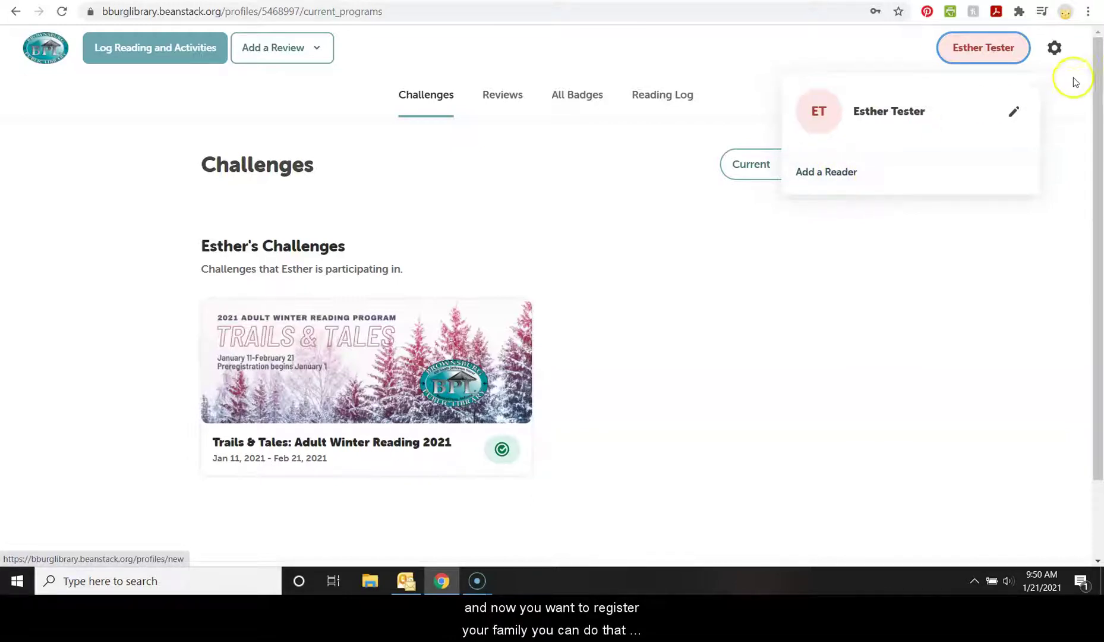
{"action": "left_click", "coordinate": [1056, 52]}
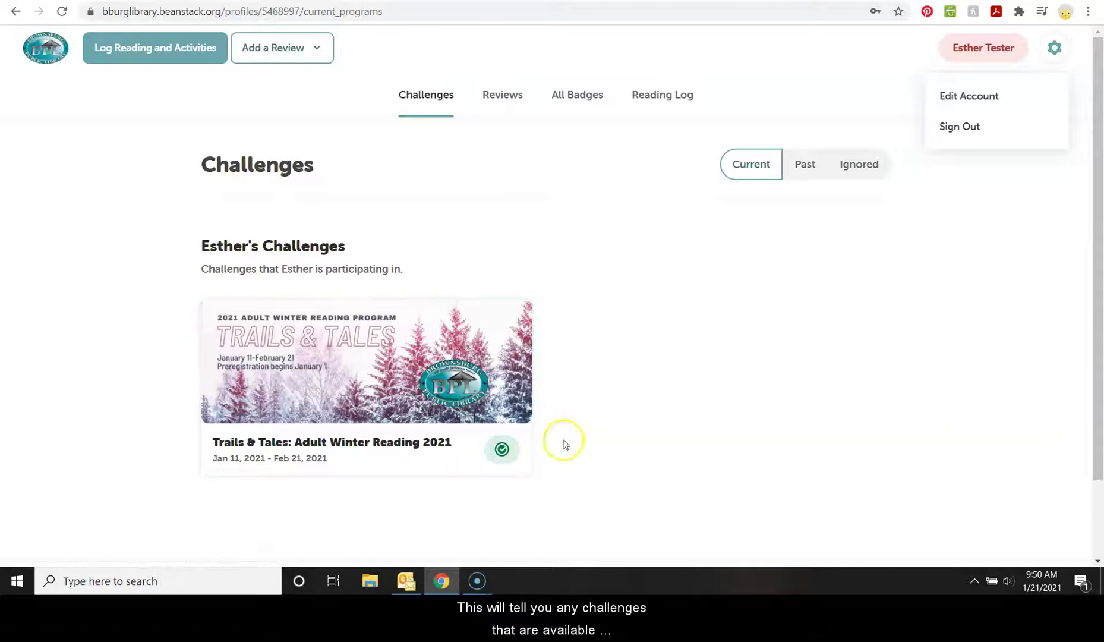
Step: Check Reviews, then browse All Badges: Week 3, Scavenger Hunt 1, Week 2 and older
{"action": "left_click", "coordinate": [493, 97]}
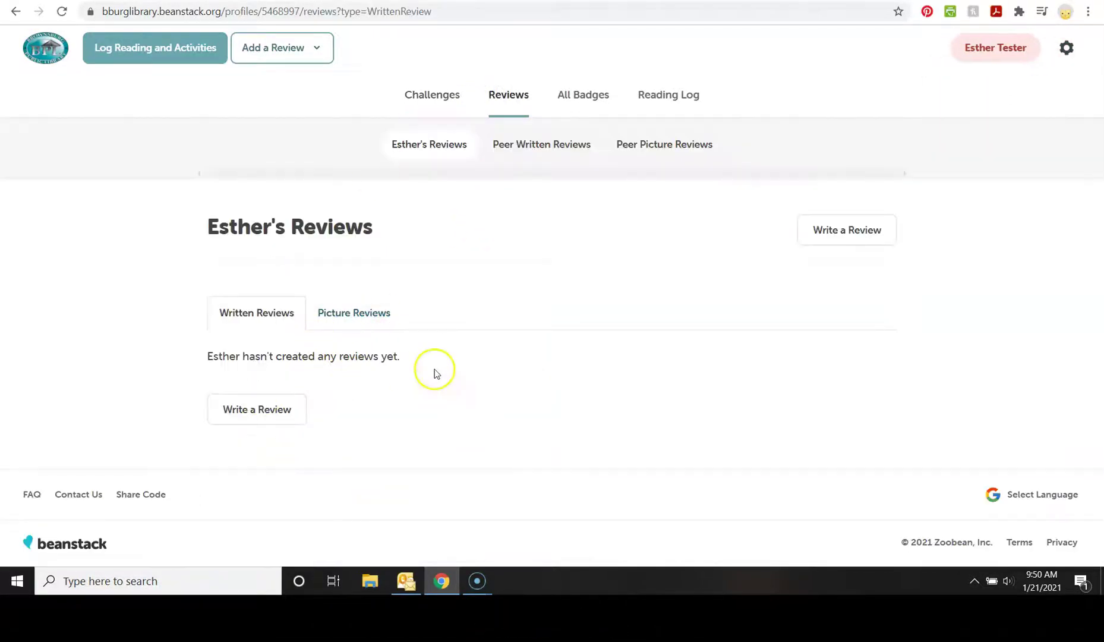
{"action": "left_click", "coordinate": [585, 96]}
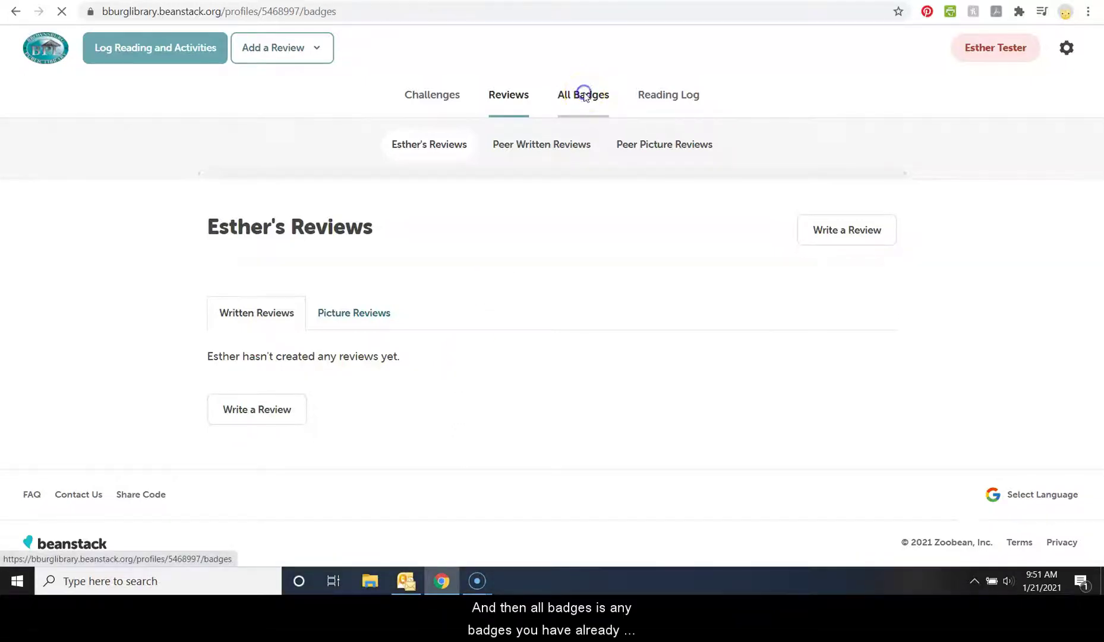
{"action": "scroll", "coordinate": [448, 328], "scroll_direction": "down", "scroll_amount": 8}
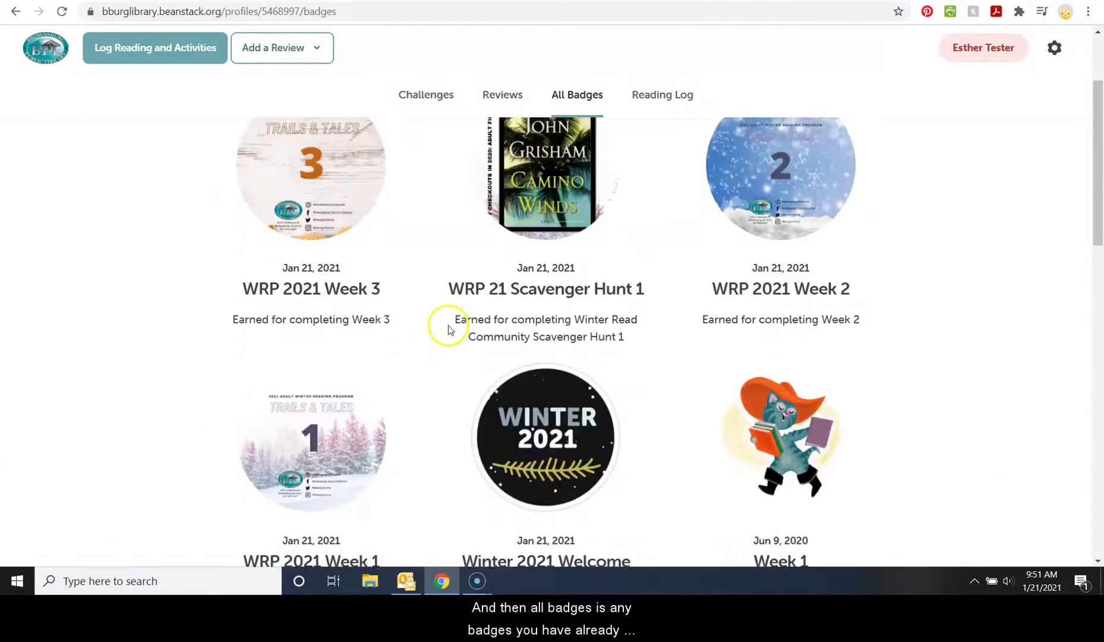
{"action": "scroll", "coordinate": [448, 328], "scroll_direction": "down", "scroll_amount": 6}
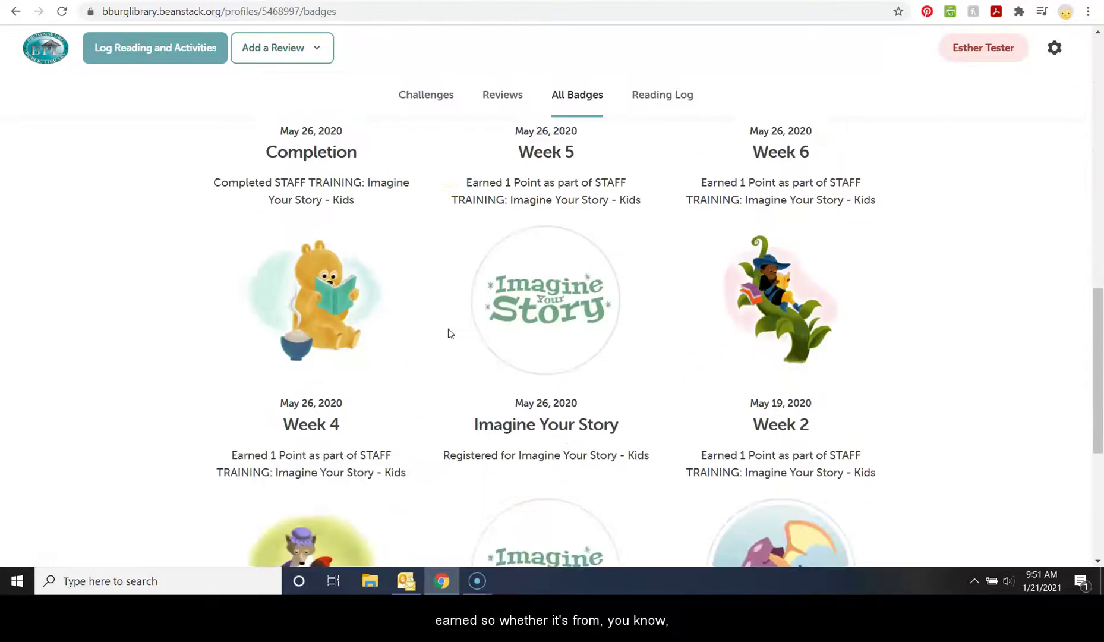
{"action": "scroll", "coordinate": [448, 328], "scroll_direction": "up", "scroll_amount": 10}
{"action": "scroll", "coordinate": [447, 329], "scroll_direction": "up", "scroll_amount": 3}
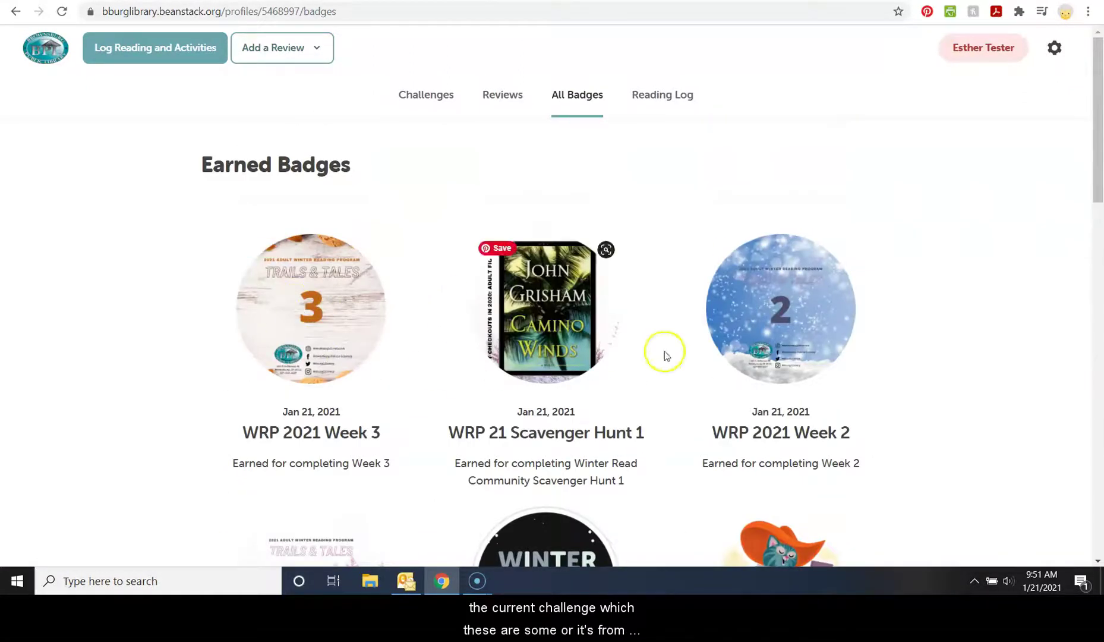
{"action": "scroll", "coordinate": [501, 370], "scroll_direction": "down", "scroll_amount": 6}
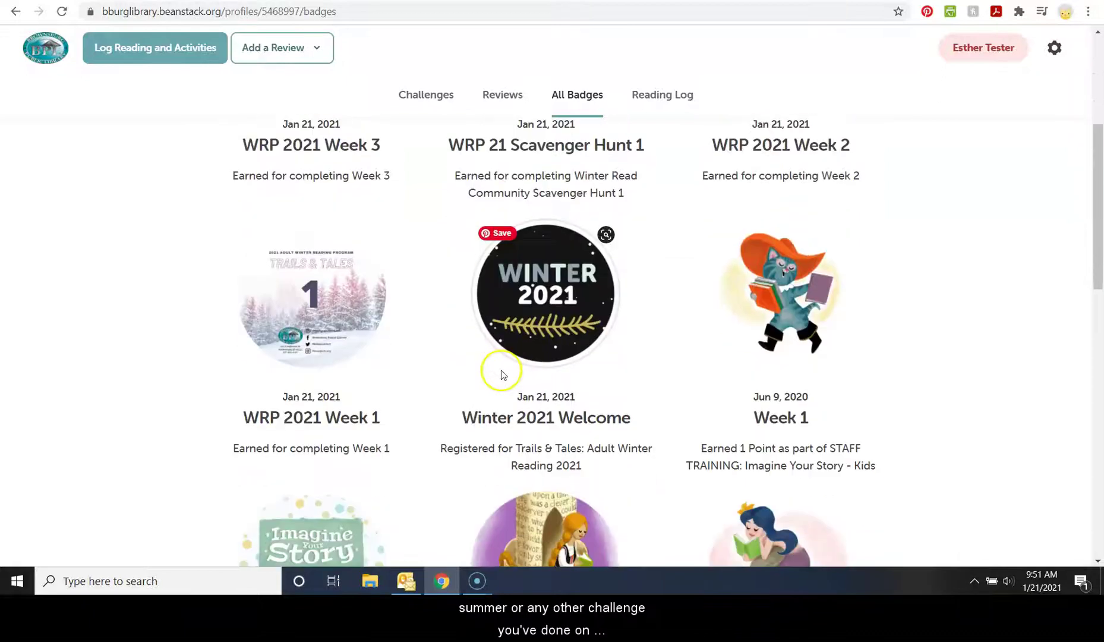
{"action": "scroll", "coordinate": [803, 373], "scroll_direction": "down", "scroll_amount": 3}
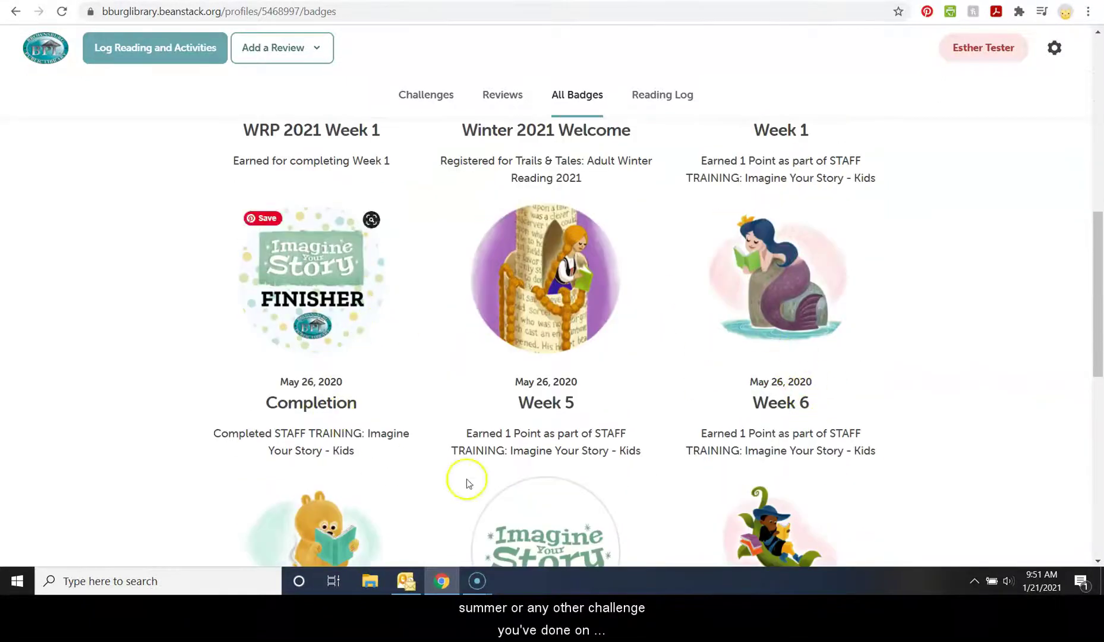
{"action": "scroll", "coordinate": [667, 438], "scroll_direction": "down", "scroll_amount": 3}
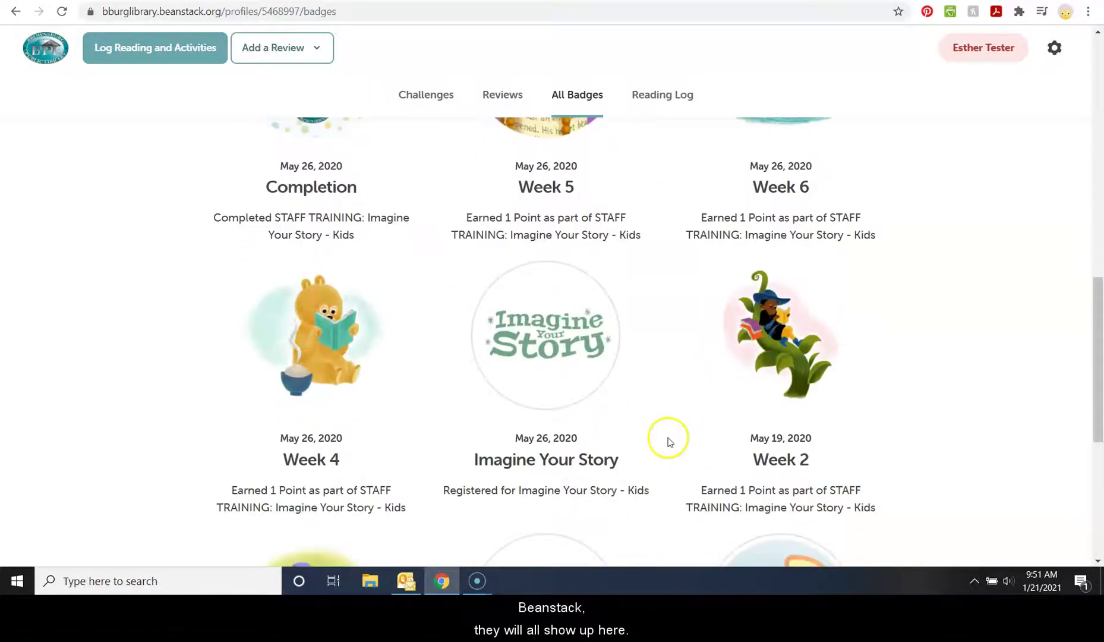
{"action": "scroll", "coordinate": [666, 438], "scroll_direction": "up", "scroll_amount": 10}
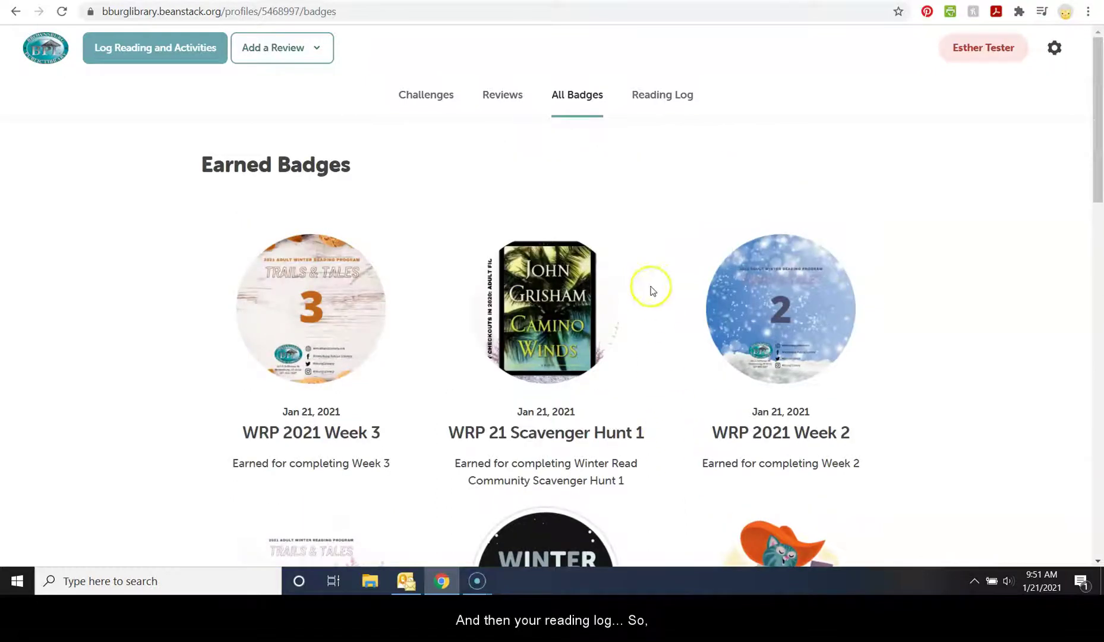
Step: Open the Reading Log's January 2021 calendar and select January 21
{"action": "left_click", "coordinate": [647, 99]}
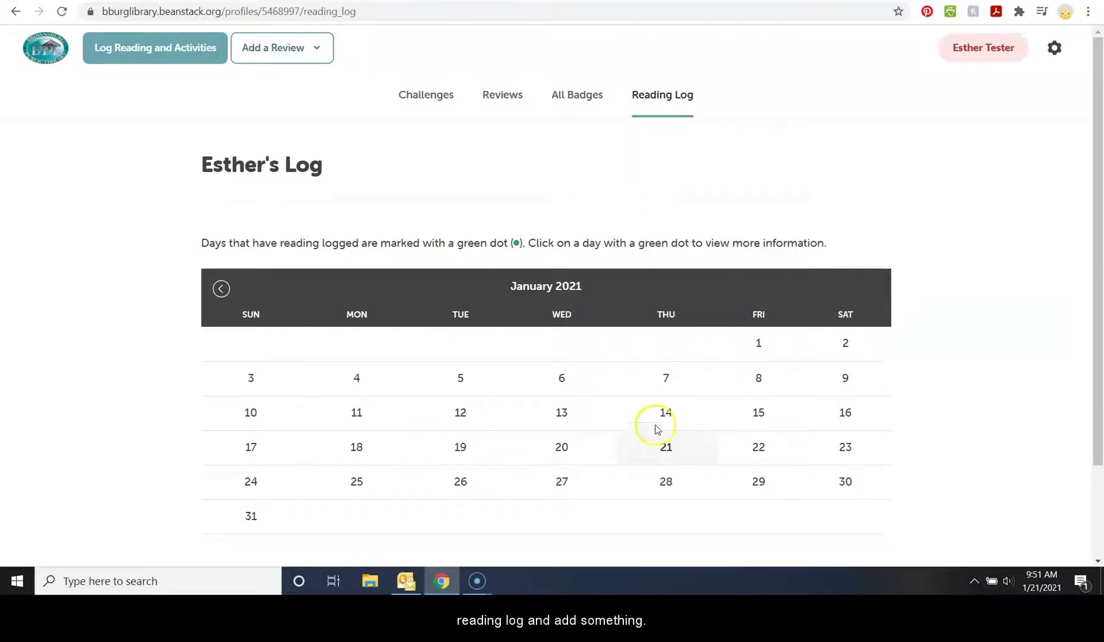
{"action": "left_click", "coordinate": [662, 447]}
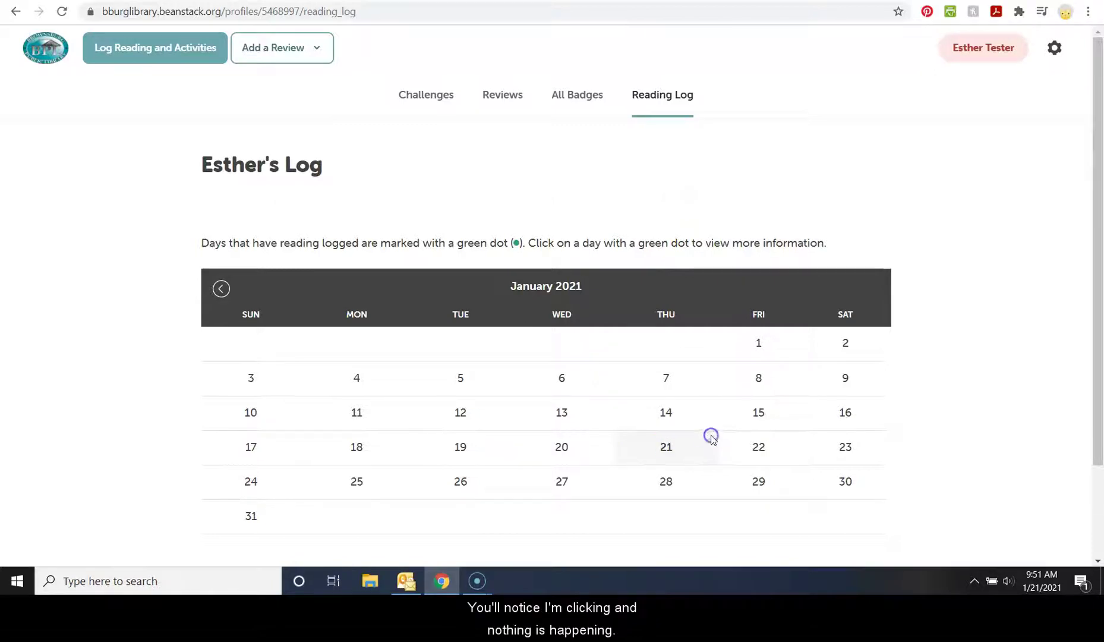
{"action": "left_click", "coordinate": [649, 445]}
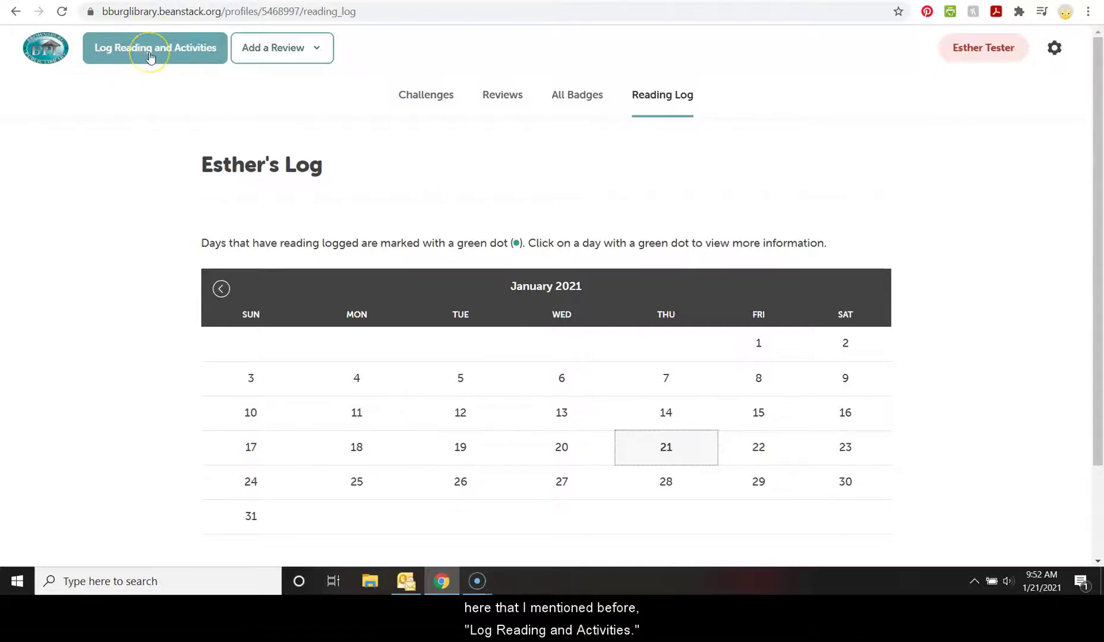
Step: Choose to log an activity and scroll the Week badges to Week 4, at 0 of 1
{"action": "left_click", "coordinate": [150, 53]}
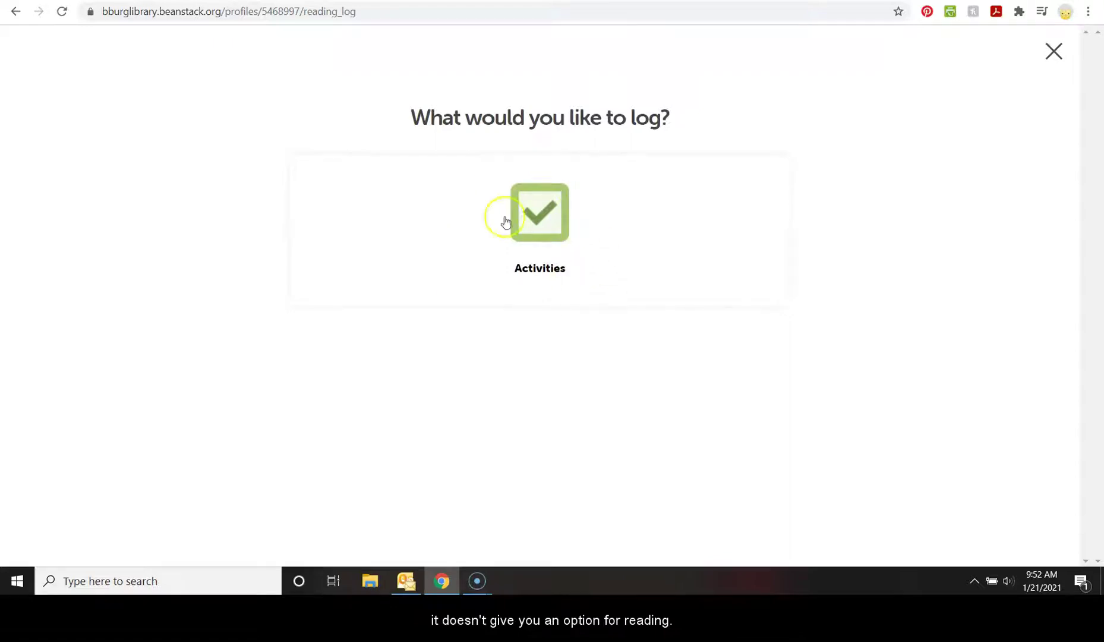
{"action": "left_click", "coordinate": [550, 227]}
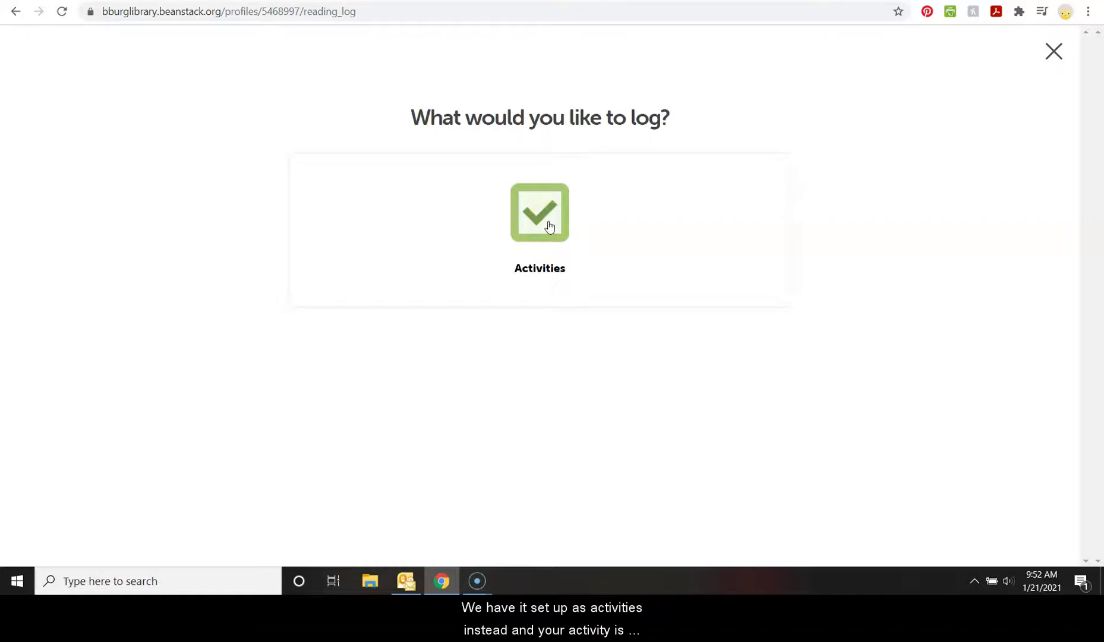
{"action": "left_click", "coordinate": [549, 226]}
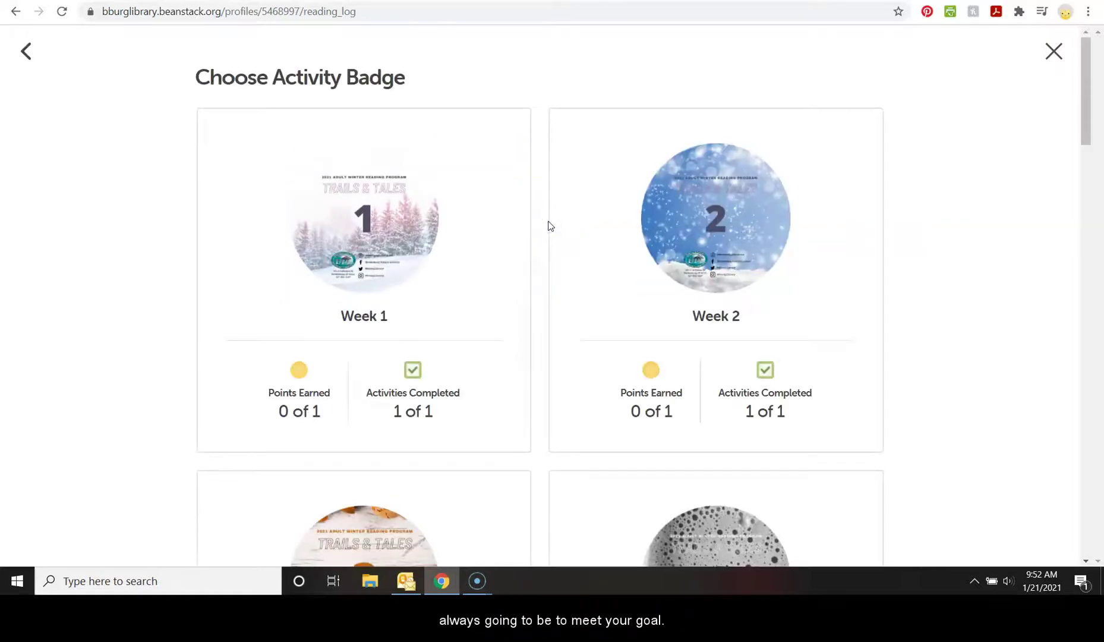
{"action": "left_click", "coordinate": [452, 163]}
{"action": "scroll", "coordinate": [764, 278], "scroll_direction": "down", "scroll_amount": 3}
{"action": "left_click", "coordinate": [481, 451]}
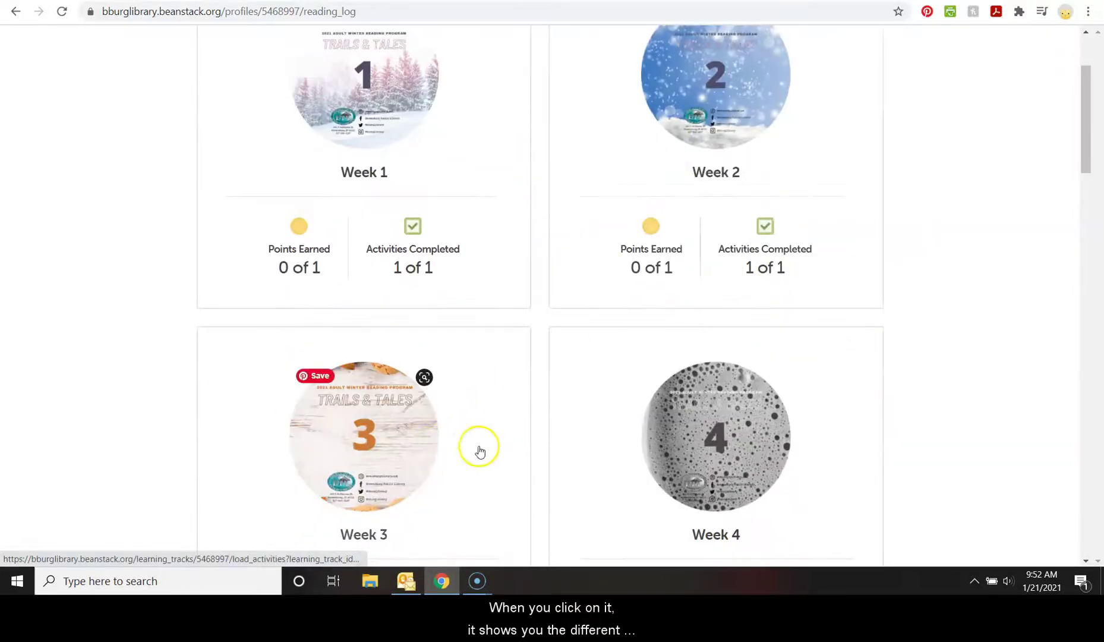
{"action": "scroll", "coordinate": [609, 427], "scroll_direction": "up", "scroll_amount": 3}
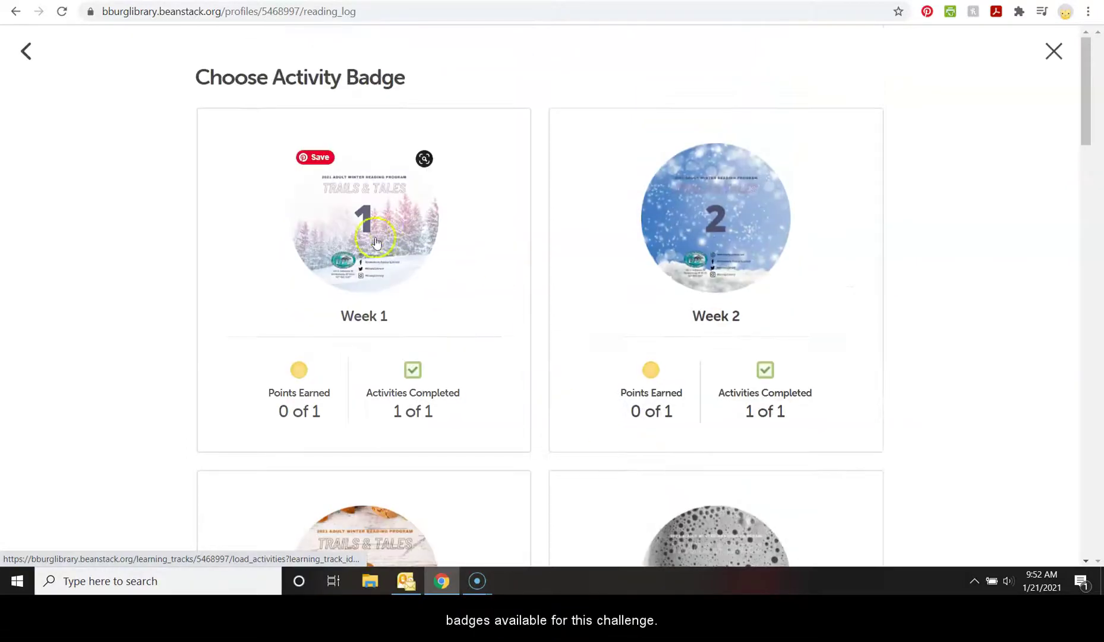
{"action": "scroll", "coordinate": [505, 357], "scroll_direction": "down", "scroll_amount": 3}
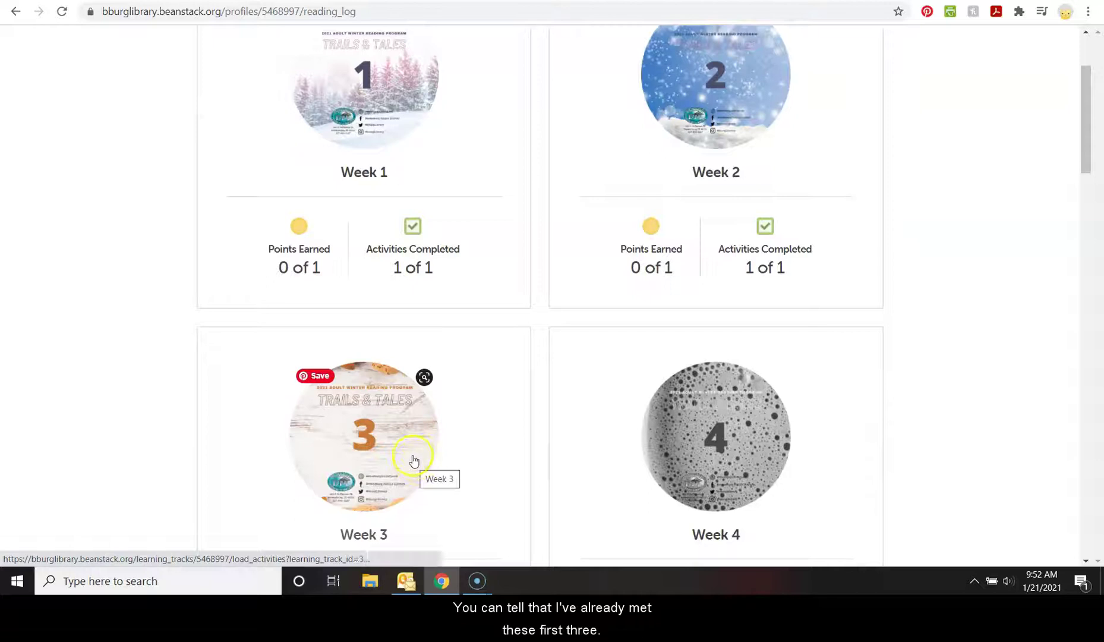
{"action": "scroll", "coordinate": [814, 461], "scroll_direction": "down", "scroll_amount": 7}
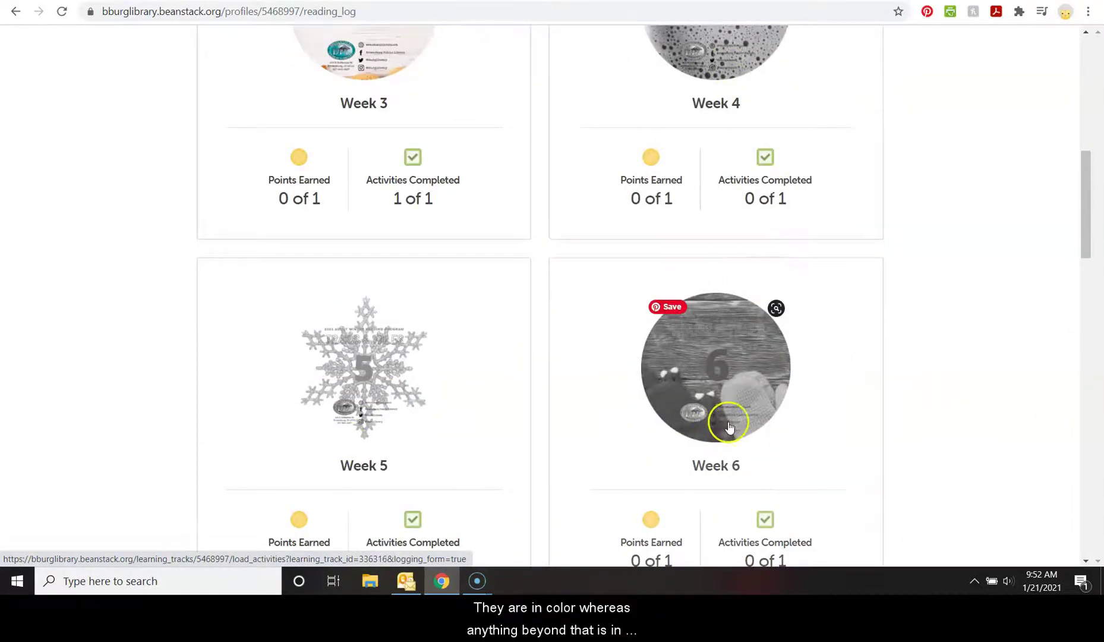
{"action": "scroll", "coordinate": [722, 420], "scroll_direction": "up", "scroll_amount": 4}
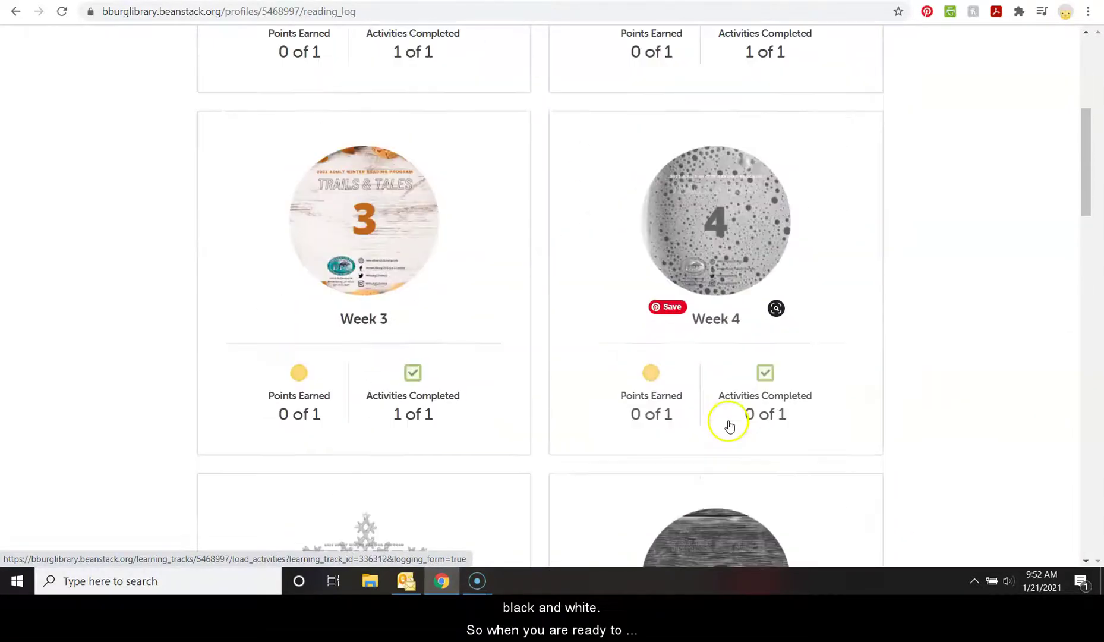
Step: Open the Week 4 badge and tick 'Meet your week 4 goal', earning 4 tickets
{"action": "left_click", "coordinate": [714, 253]}
{"action": "scroll", "coordinate": [709, 254], "scroll_direction": "down", "scroll_amount": 3}
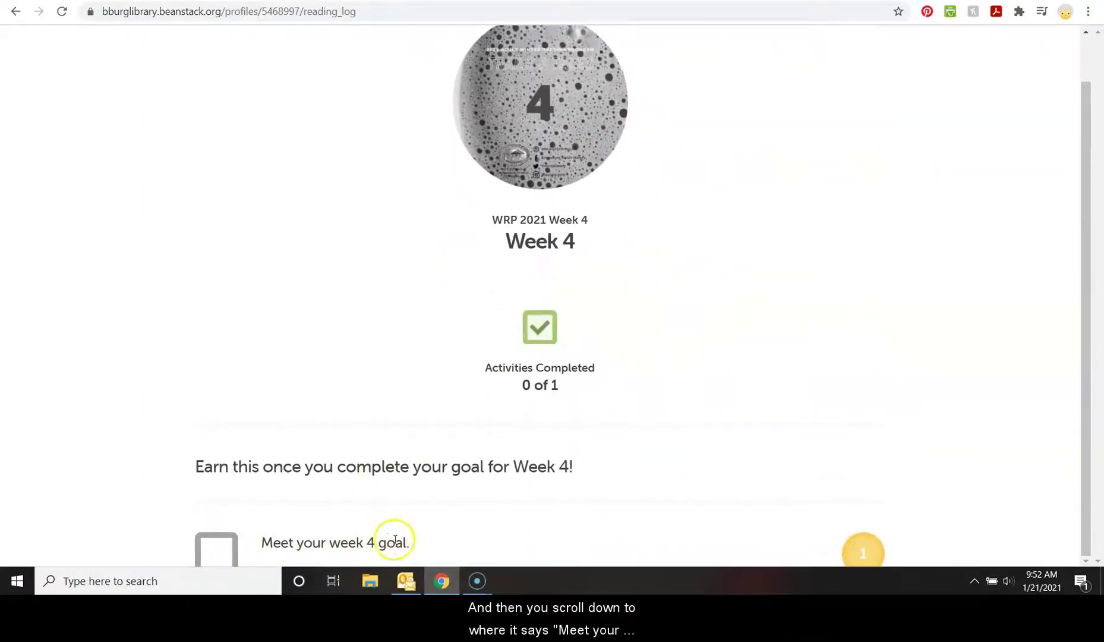
{"action": "left_click", "coordinate": [221, 548]}
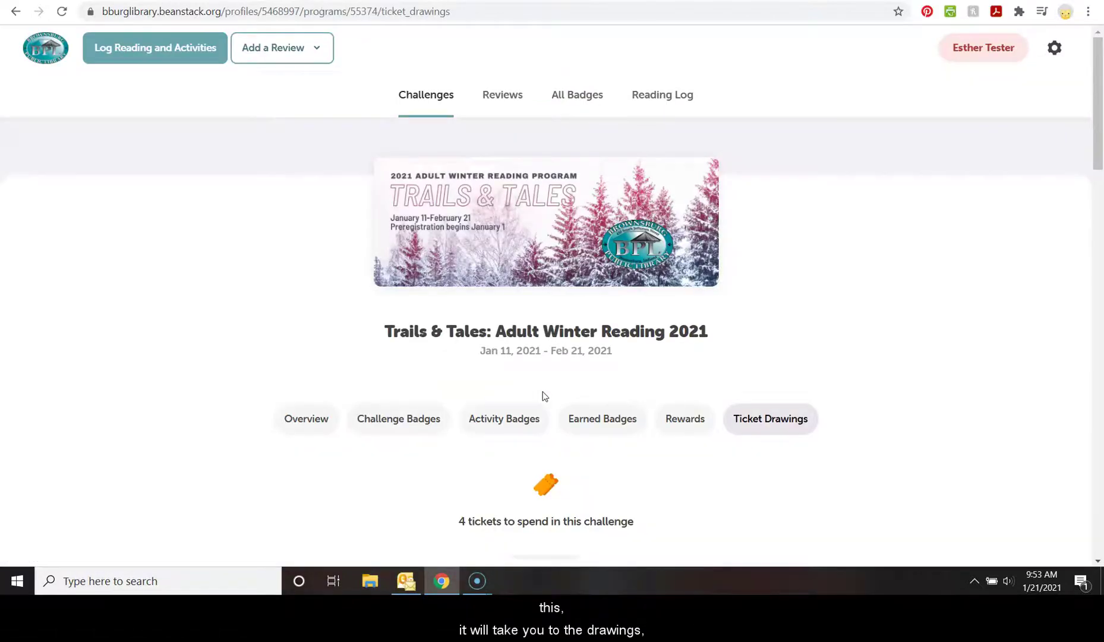
{"action": "scroll", "coordinate": [561, 392], "scroll_direction": "down", "scroll_amount": 6}
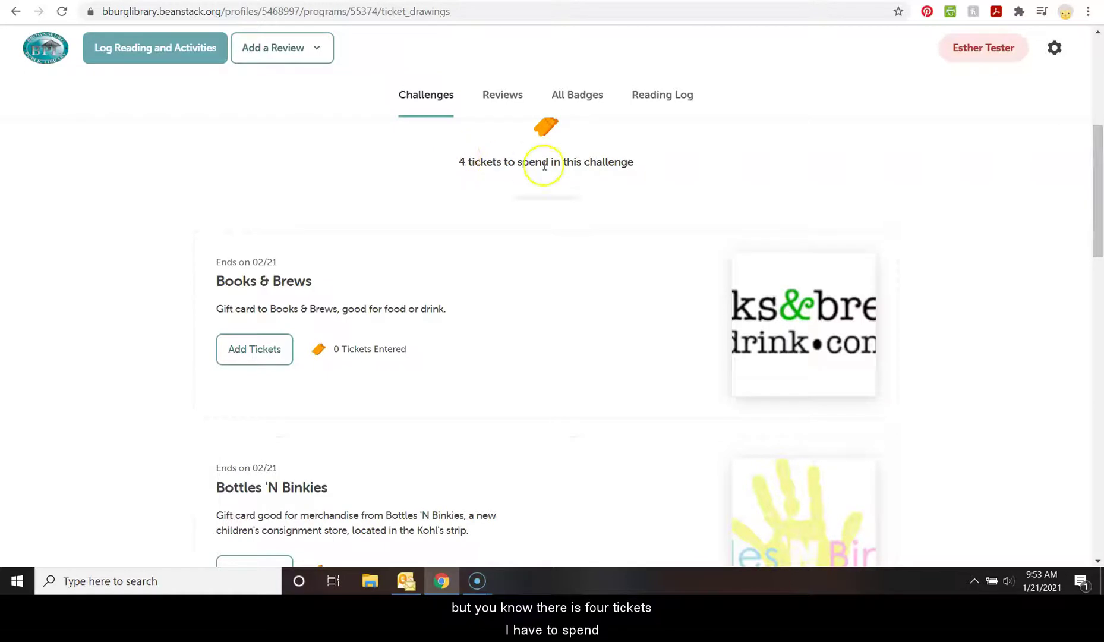
{"action": "scroll", "coordinate": [560, 364], "scroll_direction": "down", "scroll_amount": 12}
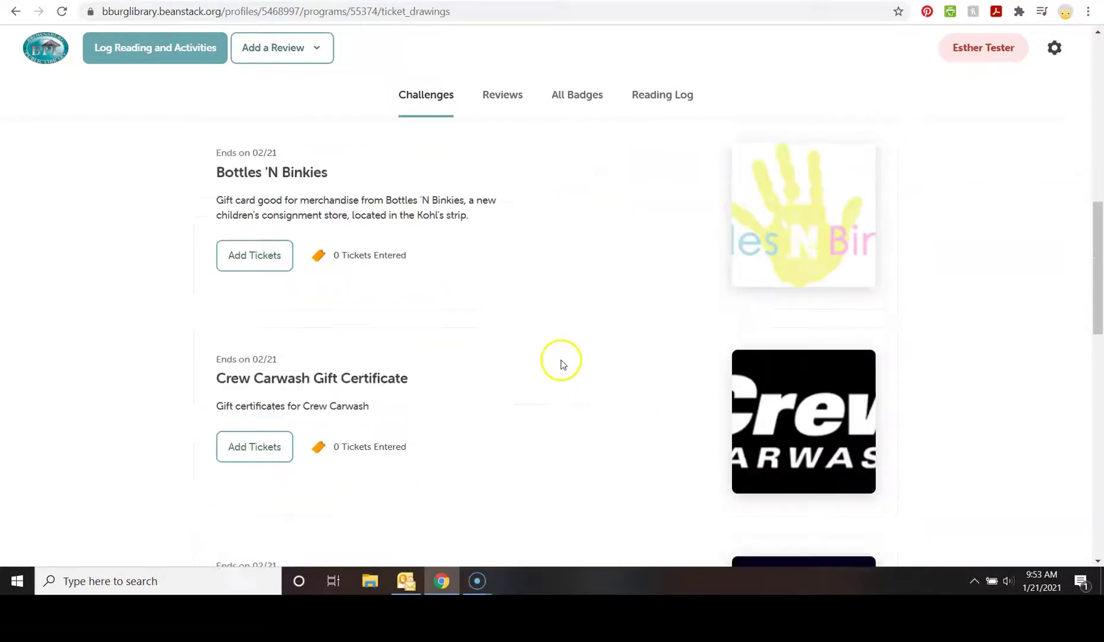
{"action": "scroll", "coordinate": [581, 376], "scroll_direction": "up", "scroll_amount": 12}
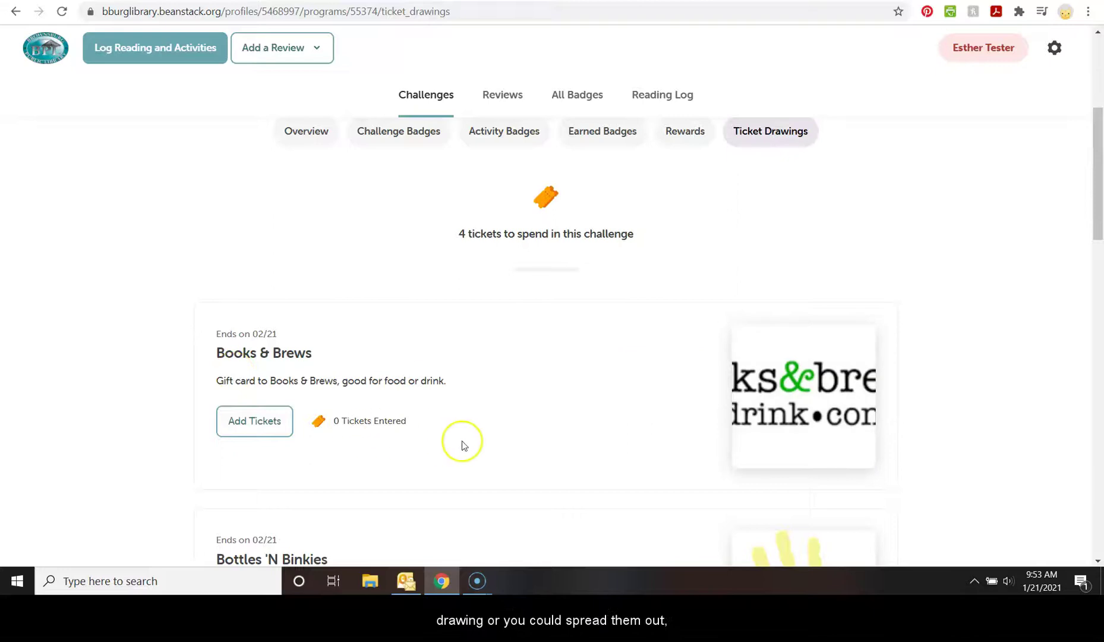
{"action": "scroll", "coordinate": [461, 443], "scroll_direction": "down", "scroll_amount": 5}
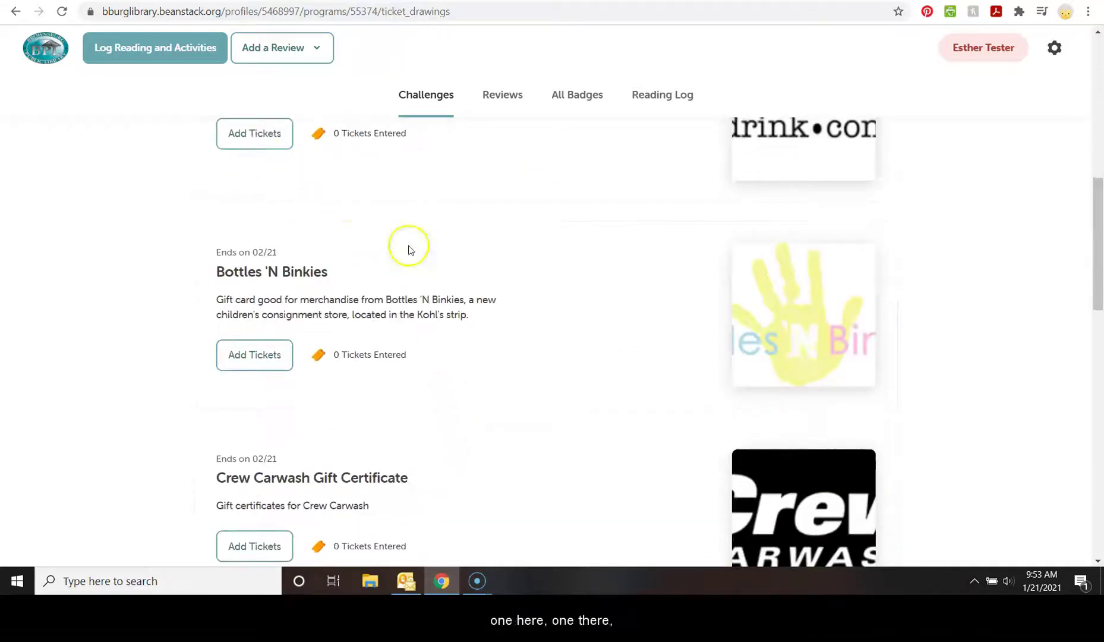
{"action": "scroll", "coordinate": [483, 475], "scroll_direction": "up", "scroll_amount": 1}
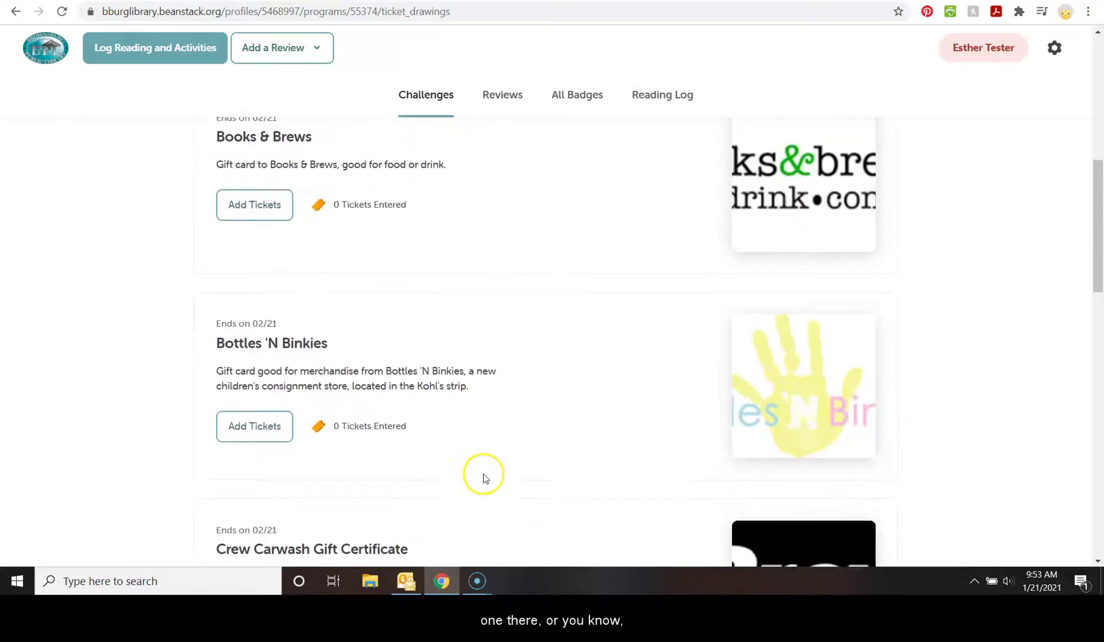
Step: Cycle through Challenges, Reviews and All Badges to confirm WRP 2021 Week 4 is earned
{"action": "scroll", "coordinate": [523, 374], "scroll_direction": "up", "scroll_amount": 6}
{"action": "scroll", "coordinate": [523, 375], "scroll_direction": "up", "scroll_amount": 3}
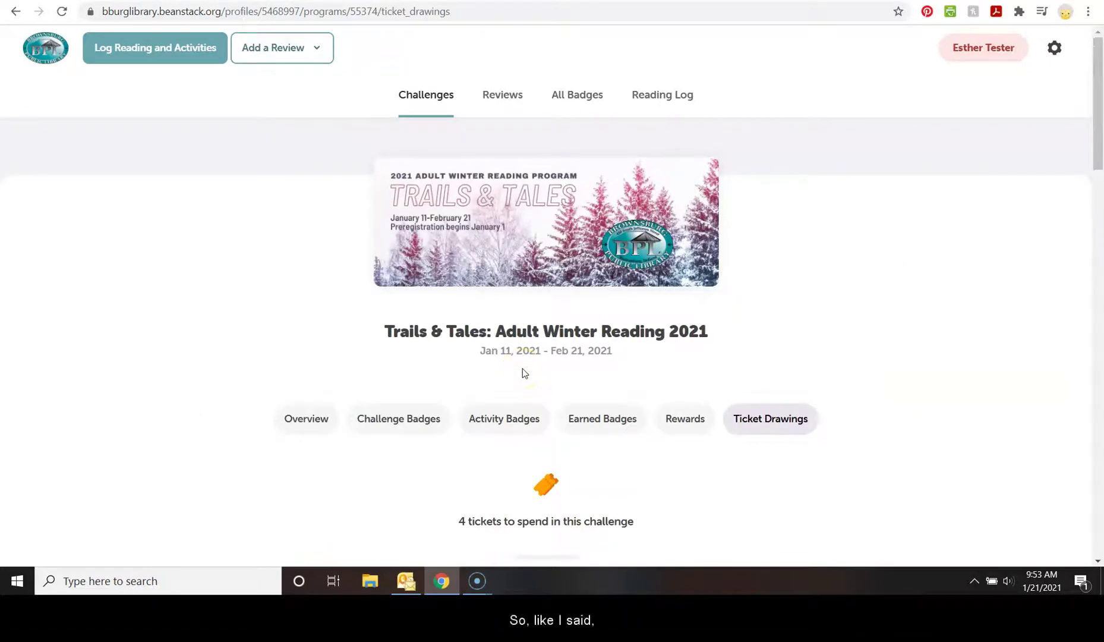
{"action": "left_click", "coordinate": [421, 98]}
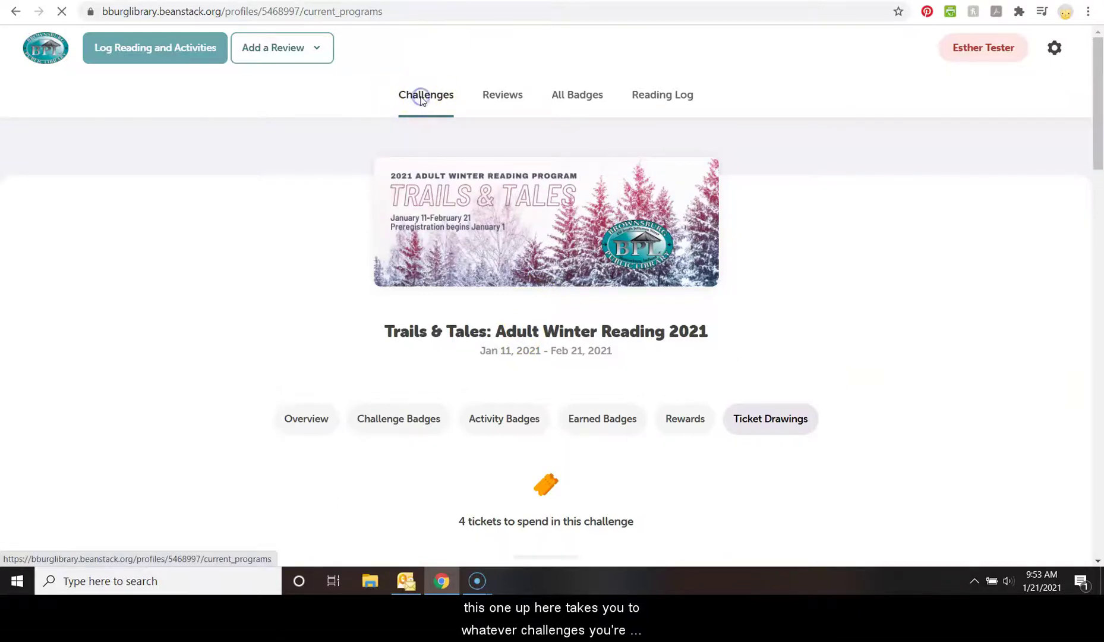
{"action": "left_click", "coordinate": [500, 95]}
{"action": "left_click", "coordinate": [568, 96]}
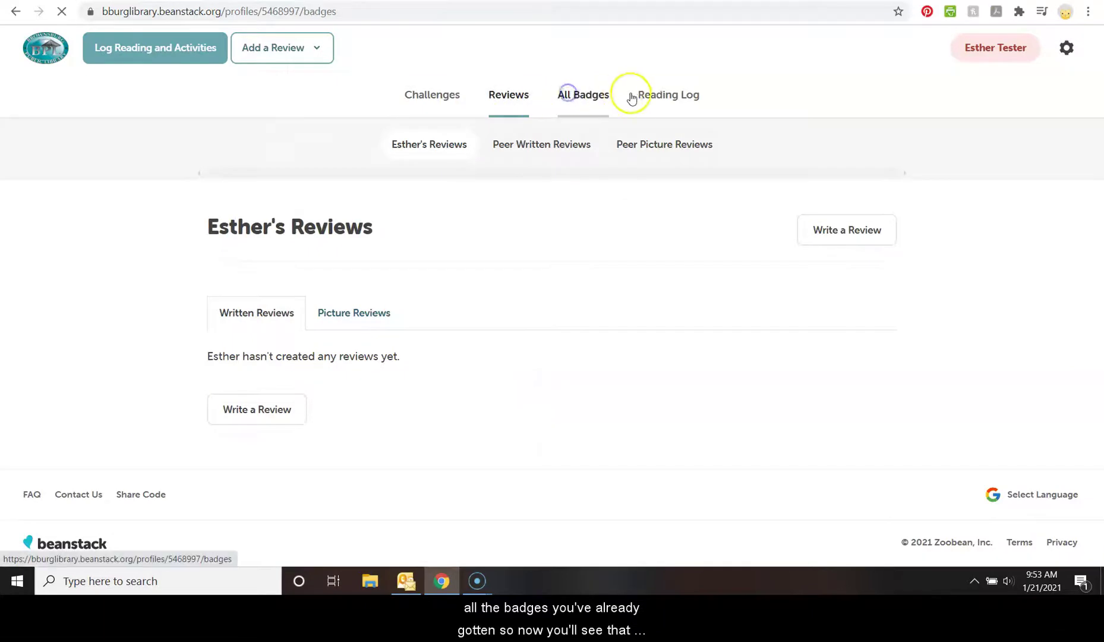
{"action": "scroll", "coordinate": [221, 250], "scroll_direction": "down", "scroll_amount": 1}
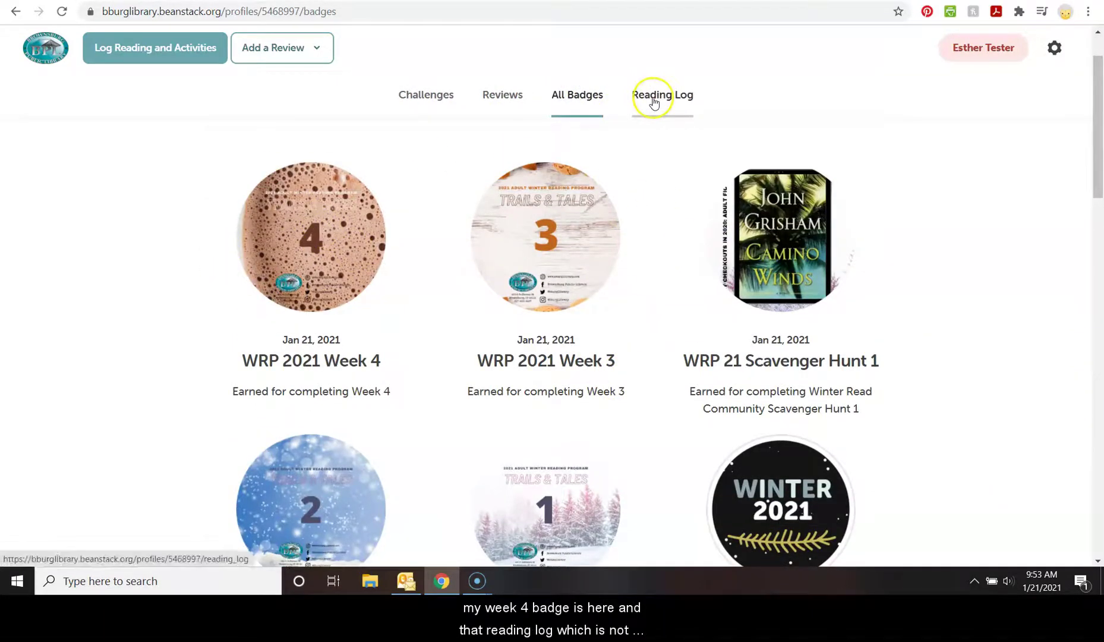
{"action": "scroll", "coordinate": [584, 116], "scroll_direction": "up", "scroll_amount": 1}
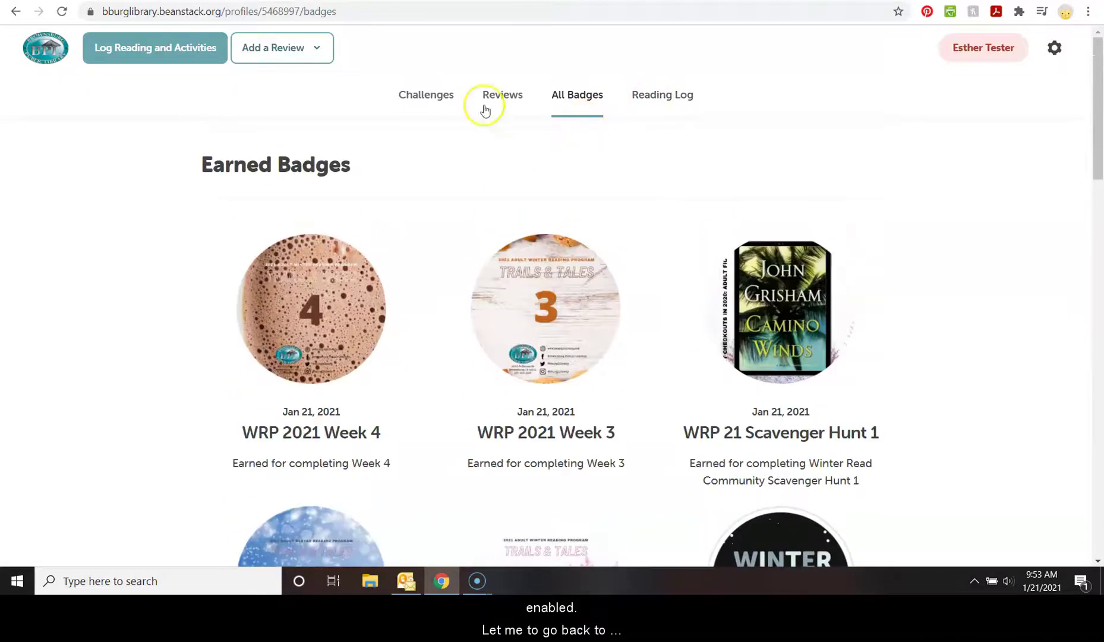
Step: Open the Trails & Tales challenge from Challenges and scroll through its overview
{"action": "left_click", "coordinate": [429, 92]}
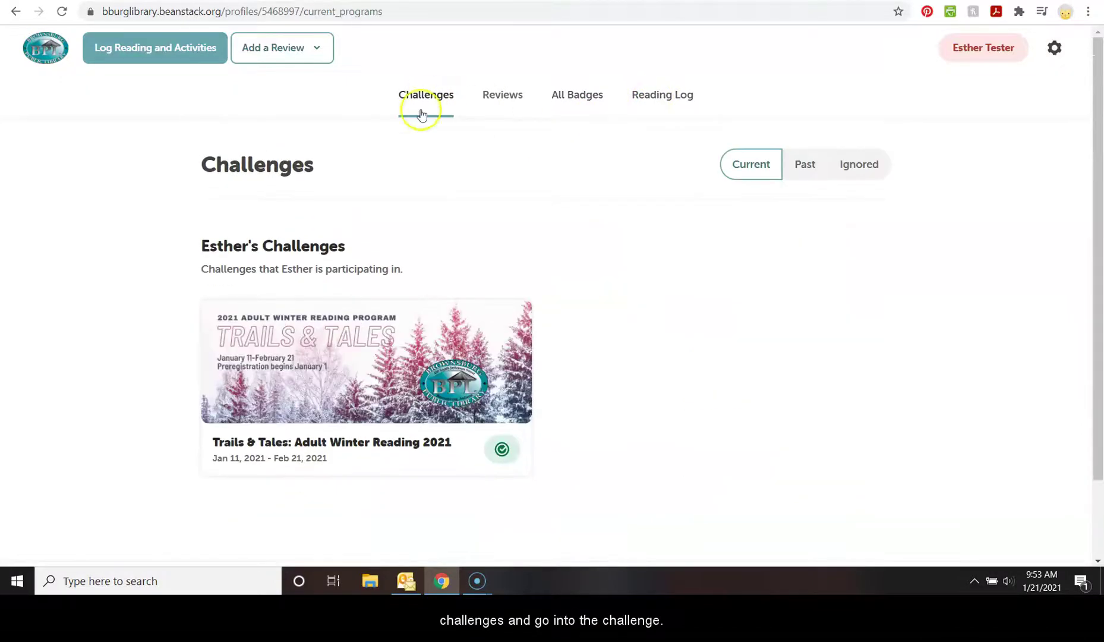
{"action": "left_click", "coordinate": [337, 394]}
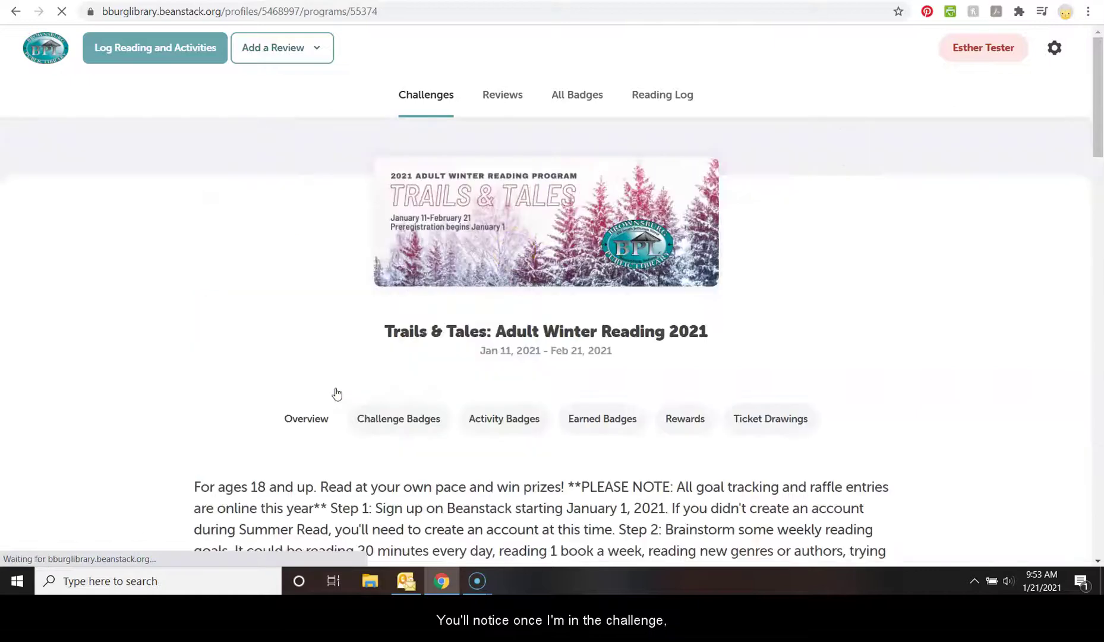
{"action": "scroll", "coordinate": [337, 394], "scroll_direction": "down", "scroll_amount": 2}
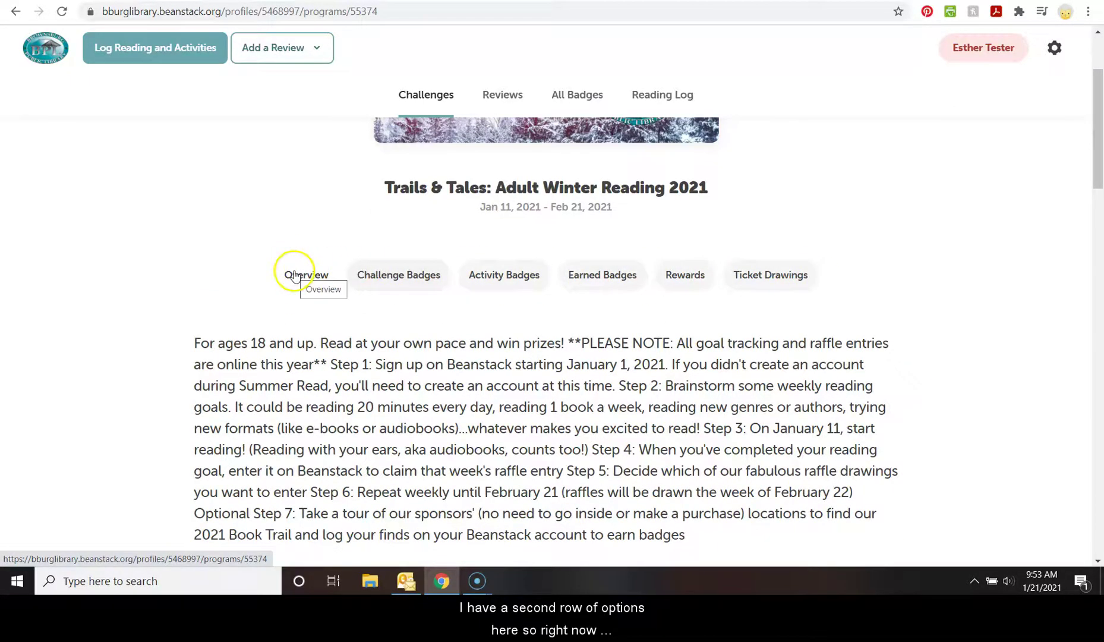
{"action": "scroll", "coordinate": [330, 321], "scroll_direction": "down", "scroll_amount": 1}
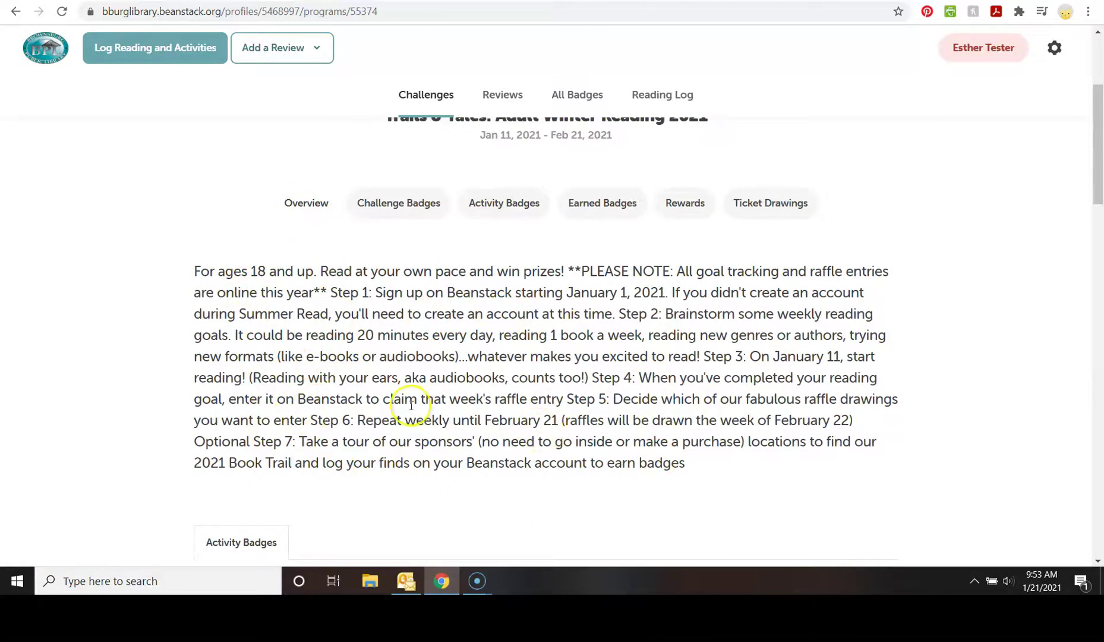
{"action": "scroll", "coordinate": [402, 407], "scroll_direction": "down", "scroll_amount": 2}
{"action": "scroll", "coordinate": [671, 434], "scroll_direction": "down", "scroll_amount": 5}
{"action": "scroll", "coordinate": [658, 436], "scroll_direction": "up", "scroll_amount": 6}
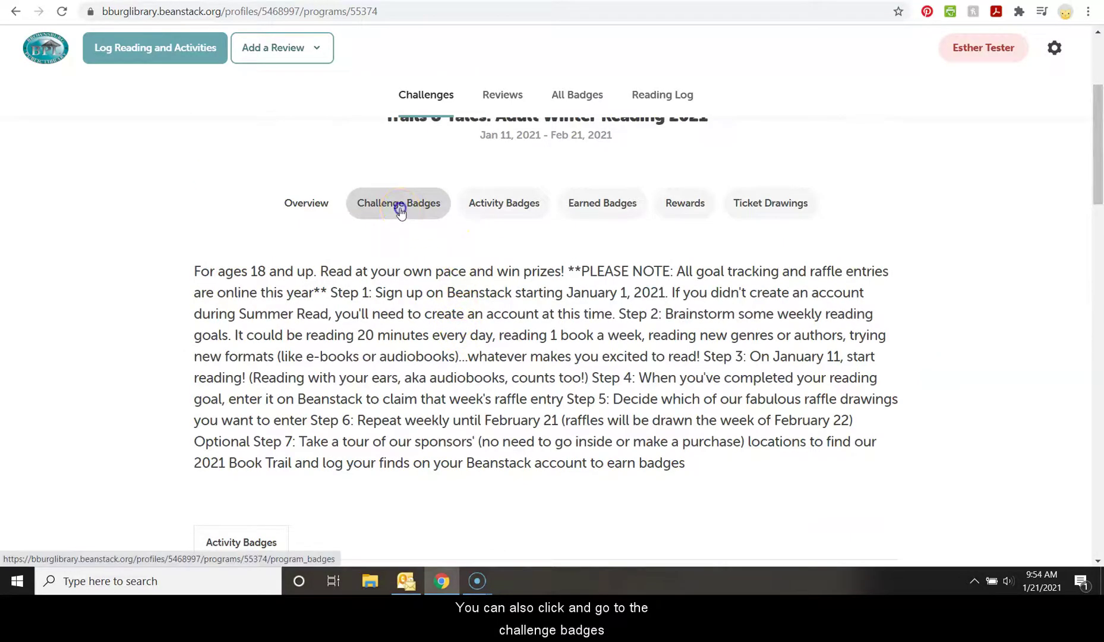
Step: View Challenge Badges: Registered for Challenge earned, Complete Challenge not yet
{"action": "left_click", "coordinate": [400, 208]}
{"action": "scroll", "coordinate": [333, 389], "scroll_direction": "down", "scroll_amount": 5}
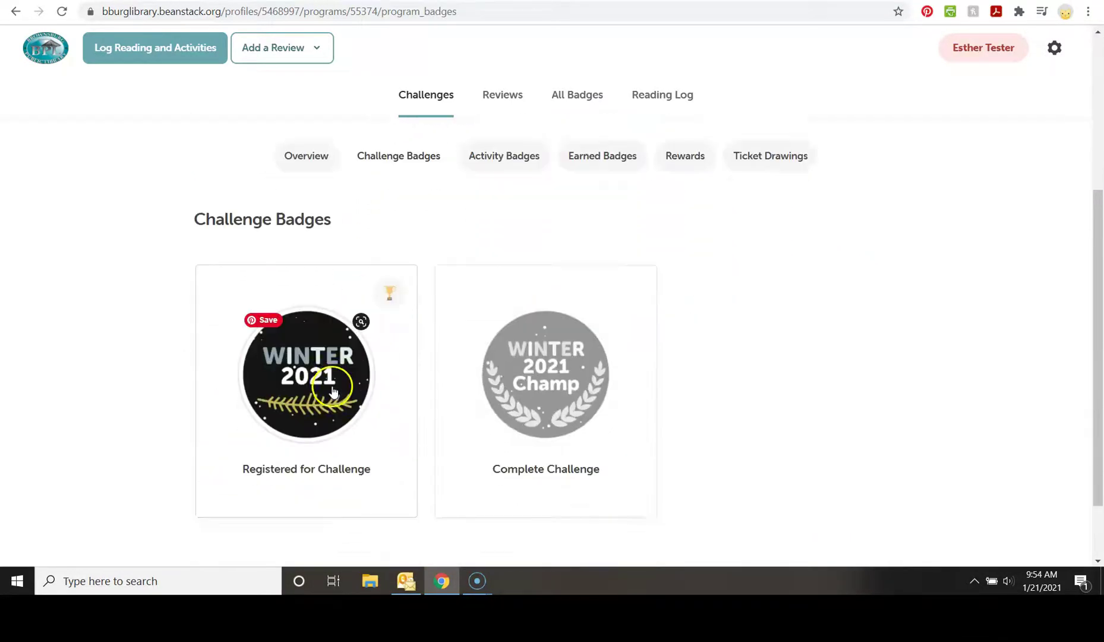
{"action": "scroll", "coordinate": [561, 382], "scroll_direction": "down", "scroll_amount": 1}
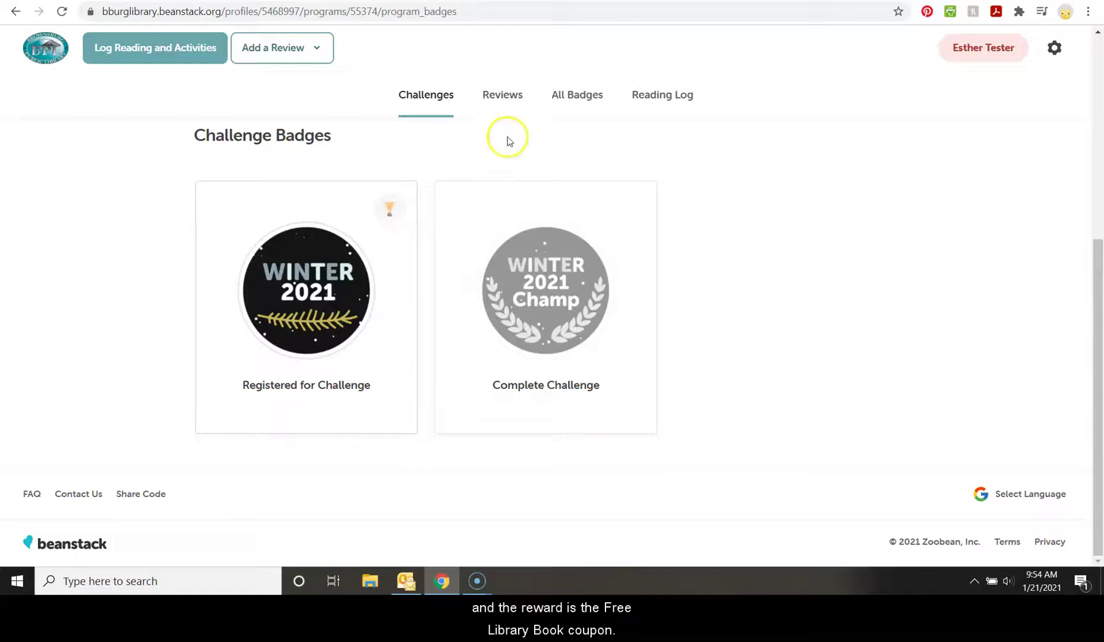
Step: Show the program's Activity Badges list and scroll down to the scavenger hunt badges
{"action": "scroll", "coordinate": [512, 162], "scroll_direction": "up", "scroll_amount": 2}
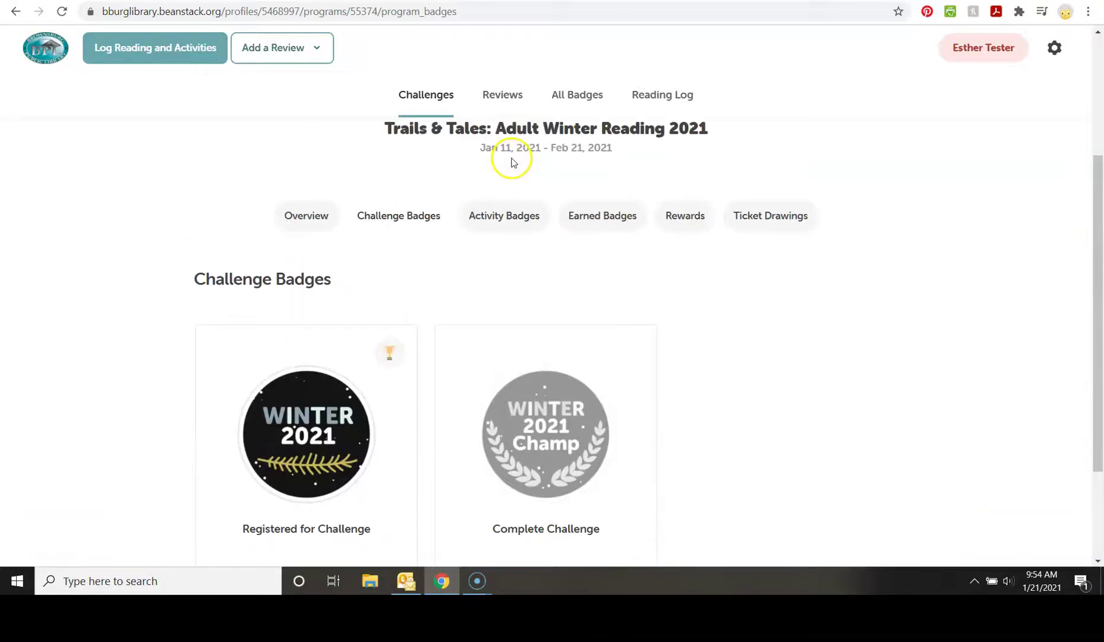
{"action": "left_click", "coordinate": [513, 220]}
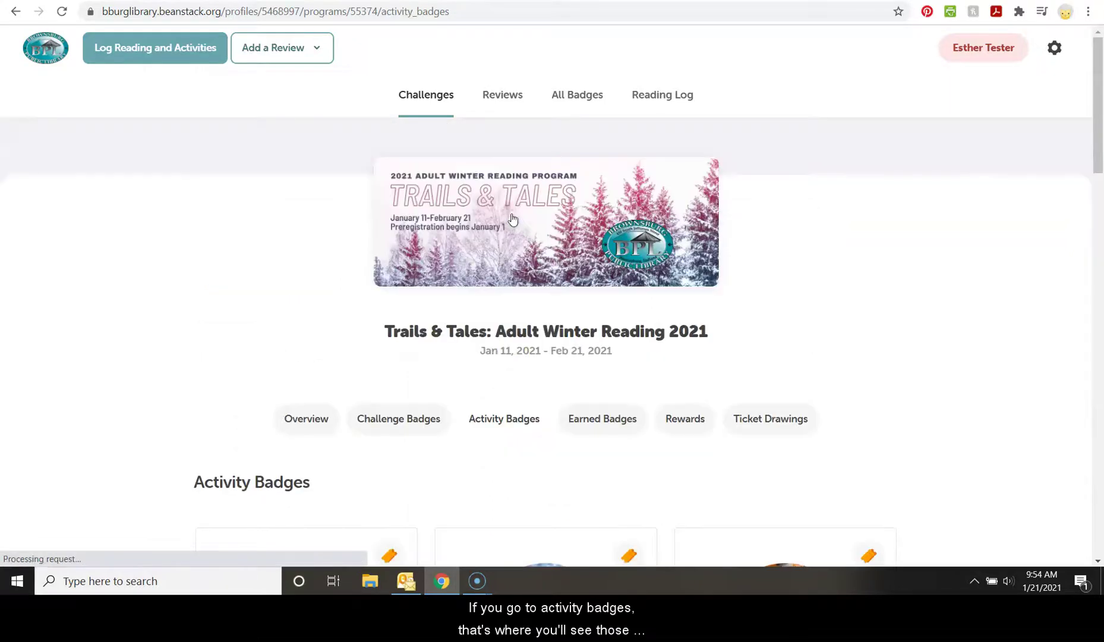
{"action": "scroll", "coordinate": [507, 292], "scroll_direction": "down", "scroll_amount": 2}
{"action": "scroll", "coordinate": [507, 292], "scroll_direction": "down", "scroll_amount": 2}
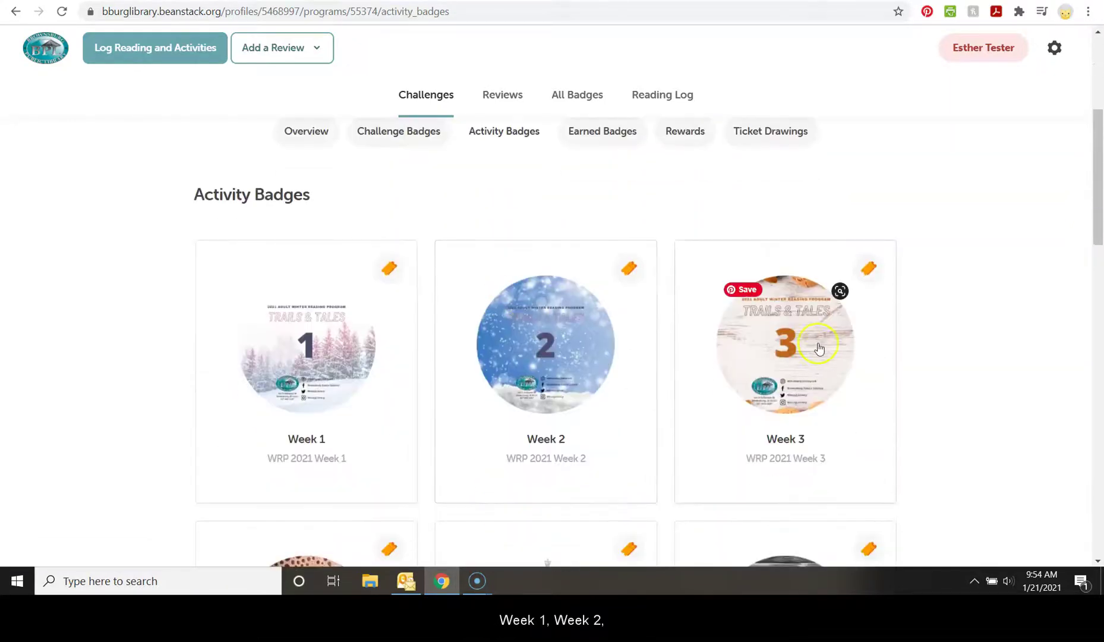
{"action": "scroll", "coordinate": [892, 333], "scroll_direction": "down", "scroll_amount": 4}
{"action": "scroll", "coordinate": [985, 288], "scroll_direction": "down", "scroll_amount": 7}
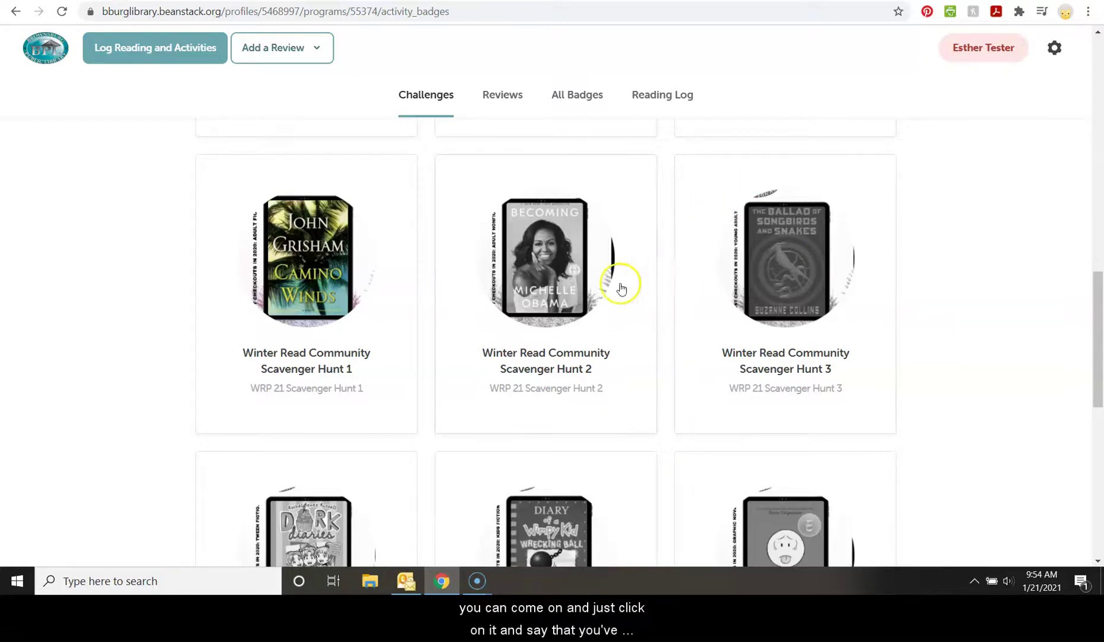
Step: Unlock Winter Read Community Scavenger Hunt 2 by ticking 'I found this sign!', then close it
{"action": "left_click", "coordinate": [576, 288]}
{"action": "scroll", "coordinate": [575, 289], "scroll_direction": "down", "scroll_amount": 2}
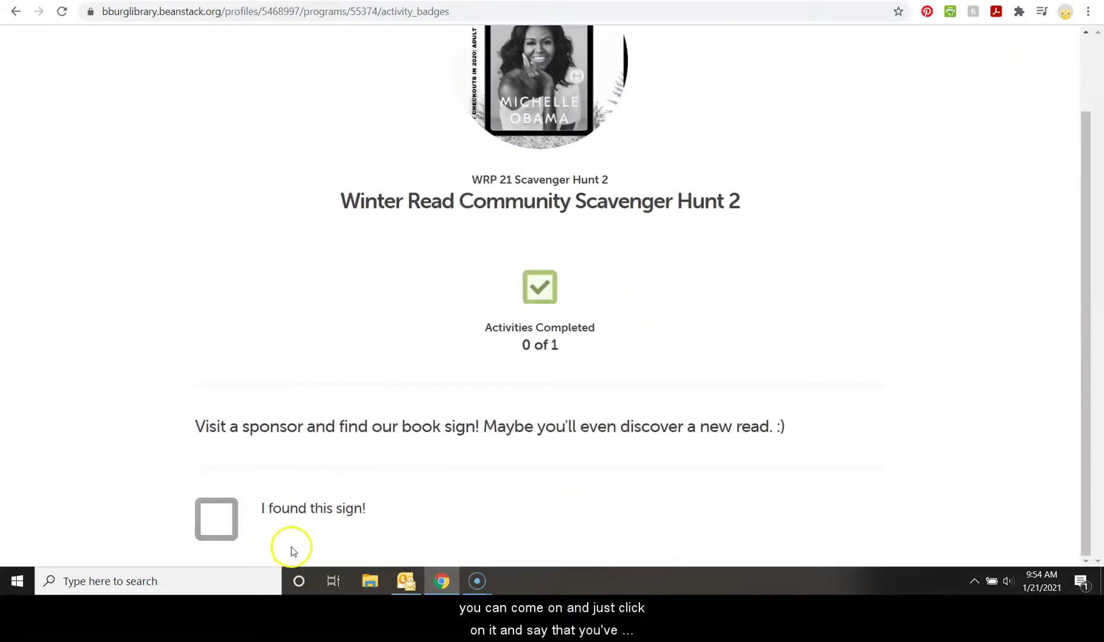
{"action": "left_click", "coordinate": [210, 519]}
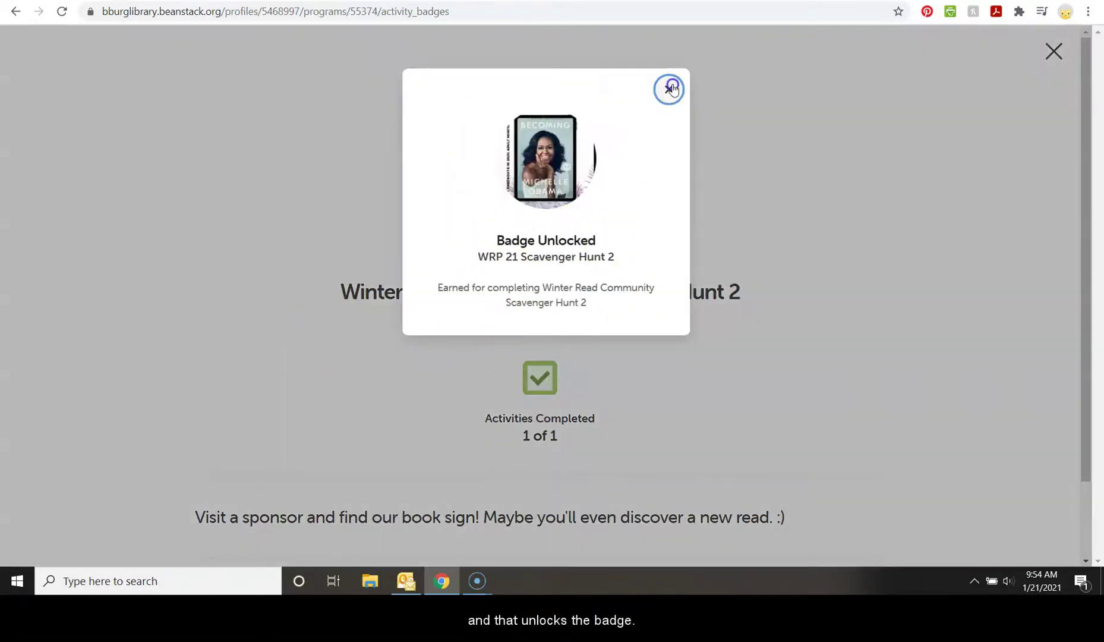
{"action": "left_click", "coordinate": [672, 88]}
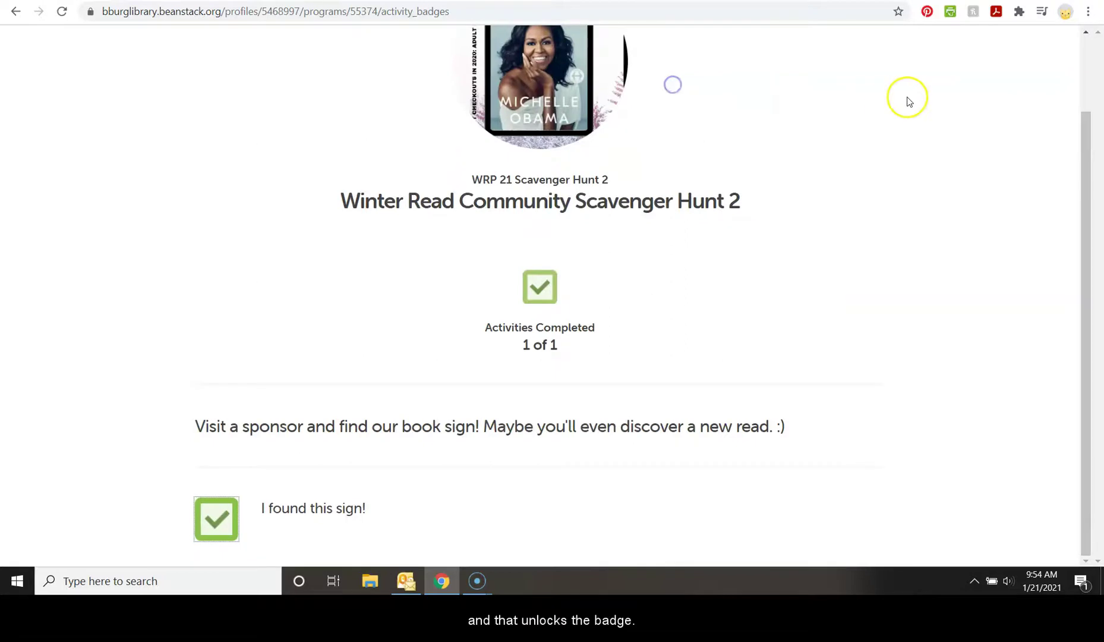
{"action": "left_click", "coordinate": [1051, 52]}
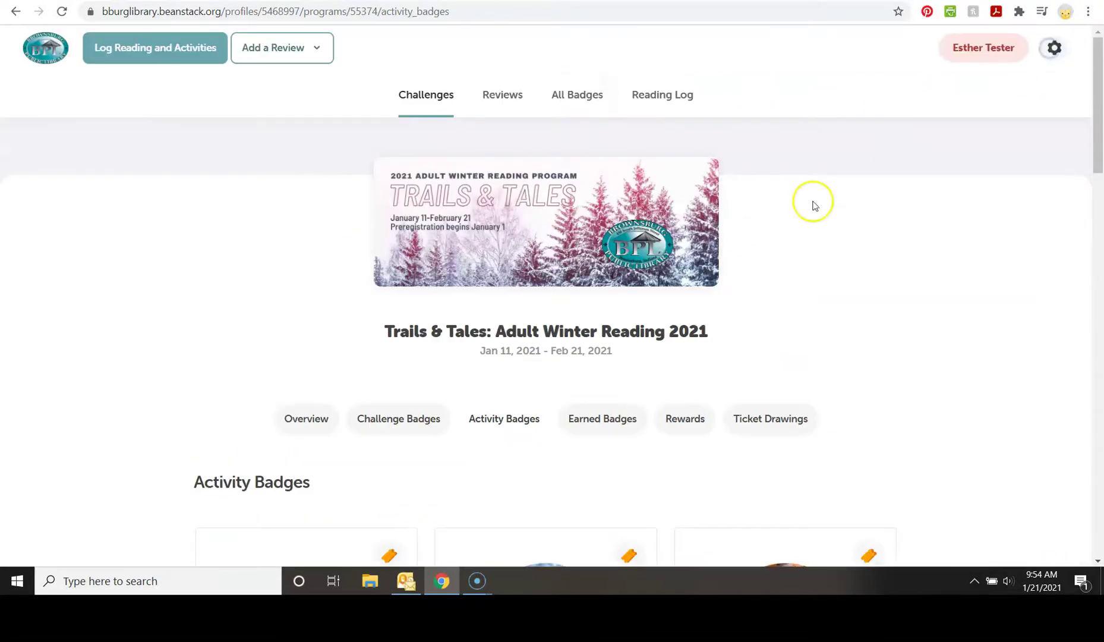
{"action": "scroll", "coordinate": [716, 308], "scroll_direction": "down", "scroll_amount": 3}
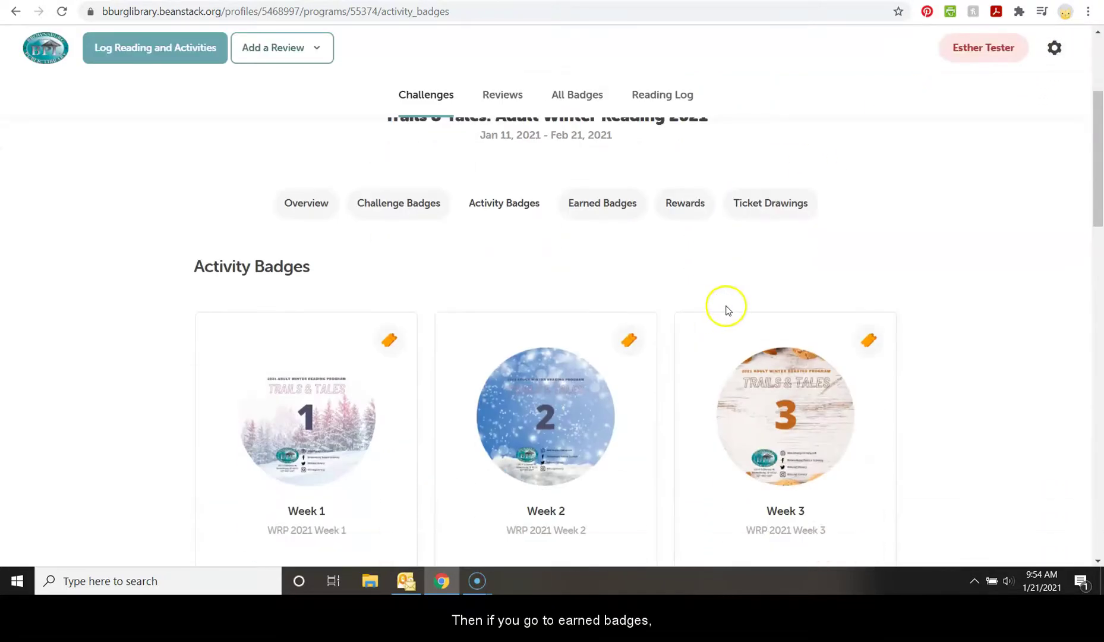
Step: Browse the badges earned in this challenge on the Earned Badges tab
{"action": "left_click", "coordinate": [603, 206]}
{"action": "scroll", "coordinate": [750, 301], "scroll_direction": "down", "scroll_amount": 10}
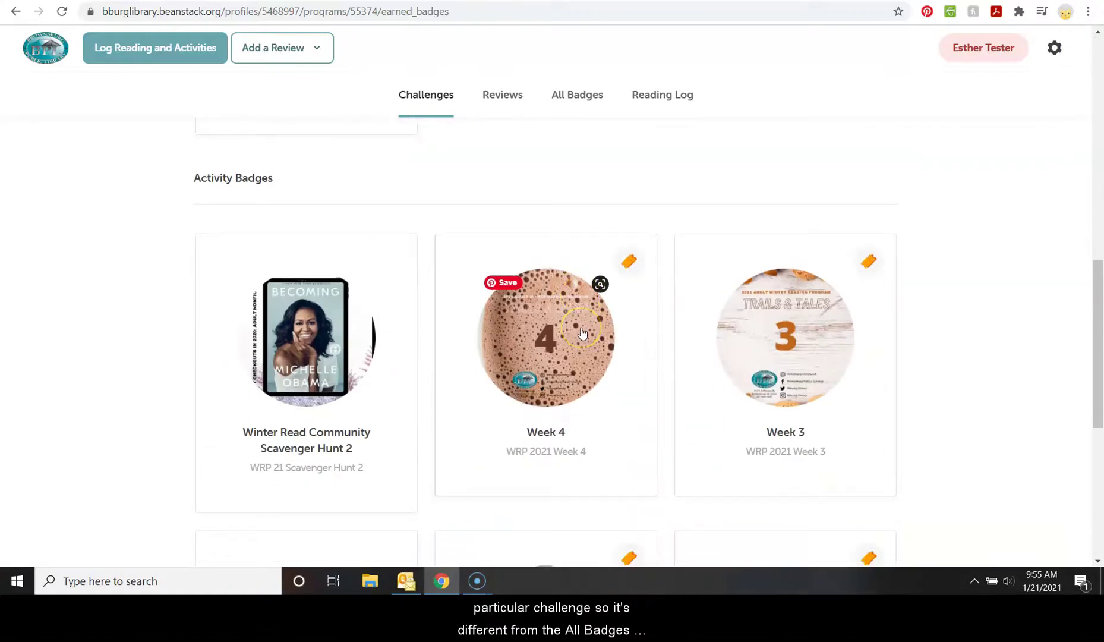
{"action": "scroll", "coordinate": [580, 332], "scroll_direction": "down", "scroll_amount": 5}
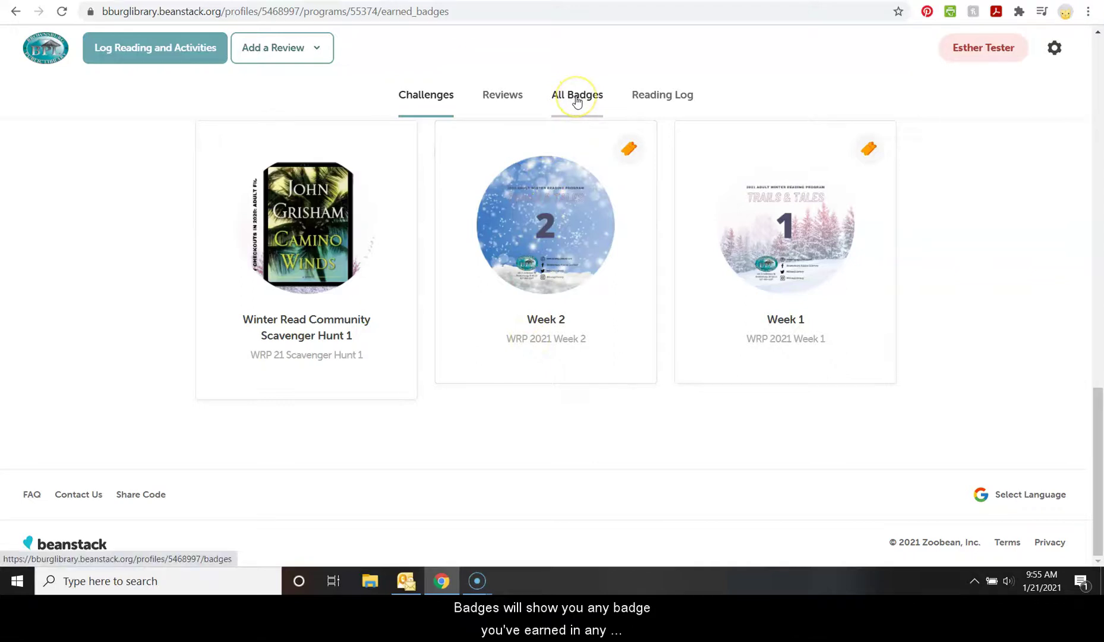
{"action": "scroll", "coordinate": [538, 318], "scroll_direction": "up", "scroll_amount": 5}
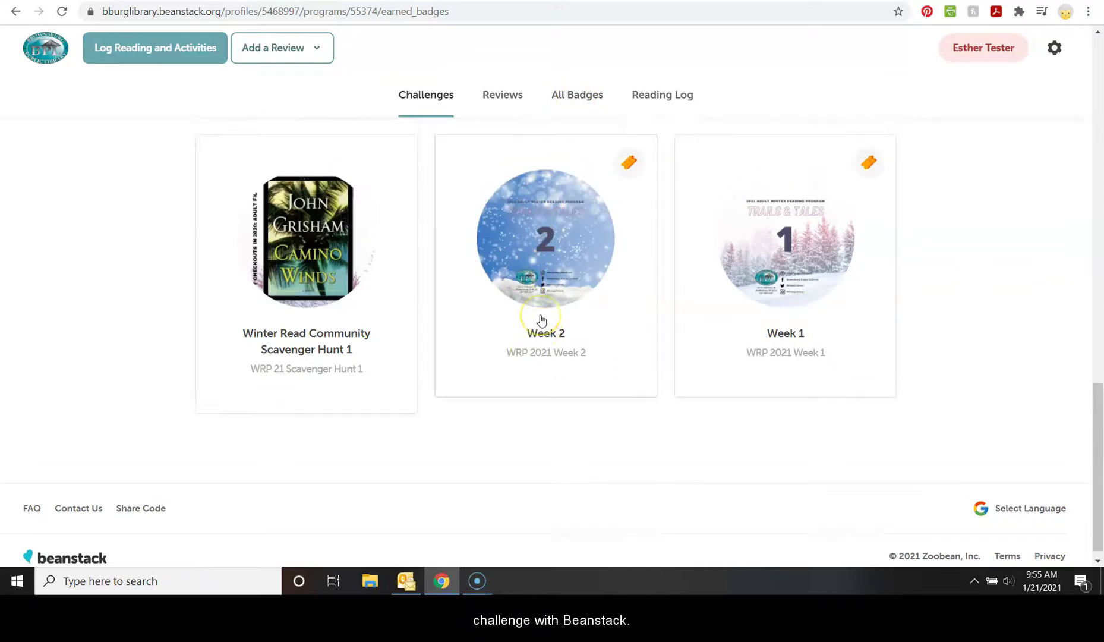
{"action": "scroll", "coordinate": [540, 319], "scroll_direction": "up", "scroll_amount": 10}
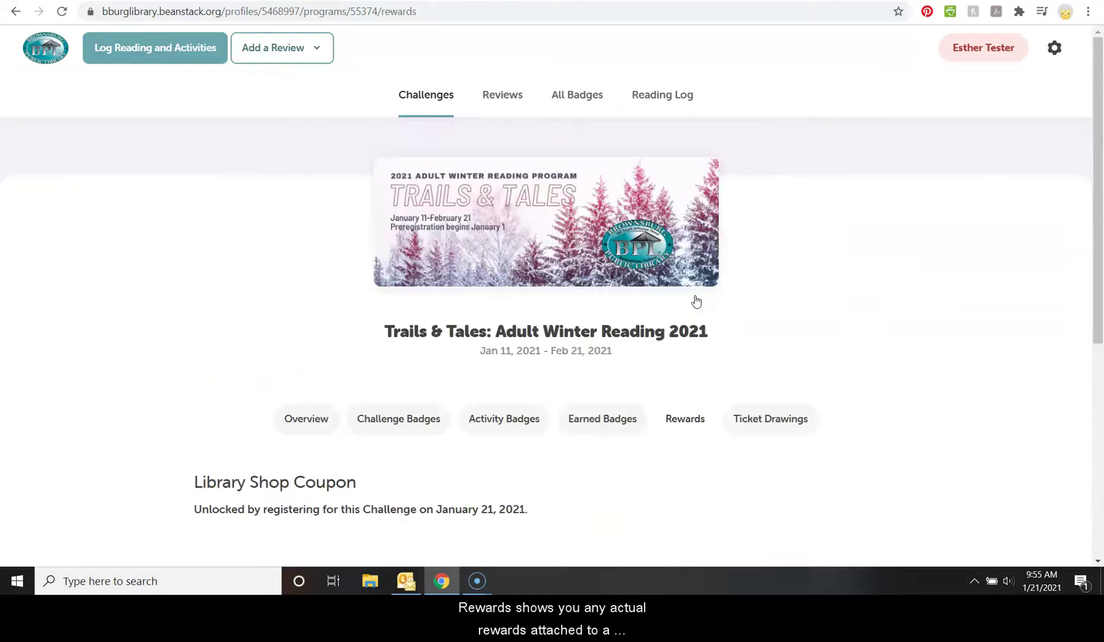
Step: Scroll the Rewards page to the Library Shop Coupon for 1 free book
{"action": "scroll", "coordinate": [816, 323], "scroll_direction": "down", "scroll_amount": 3}
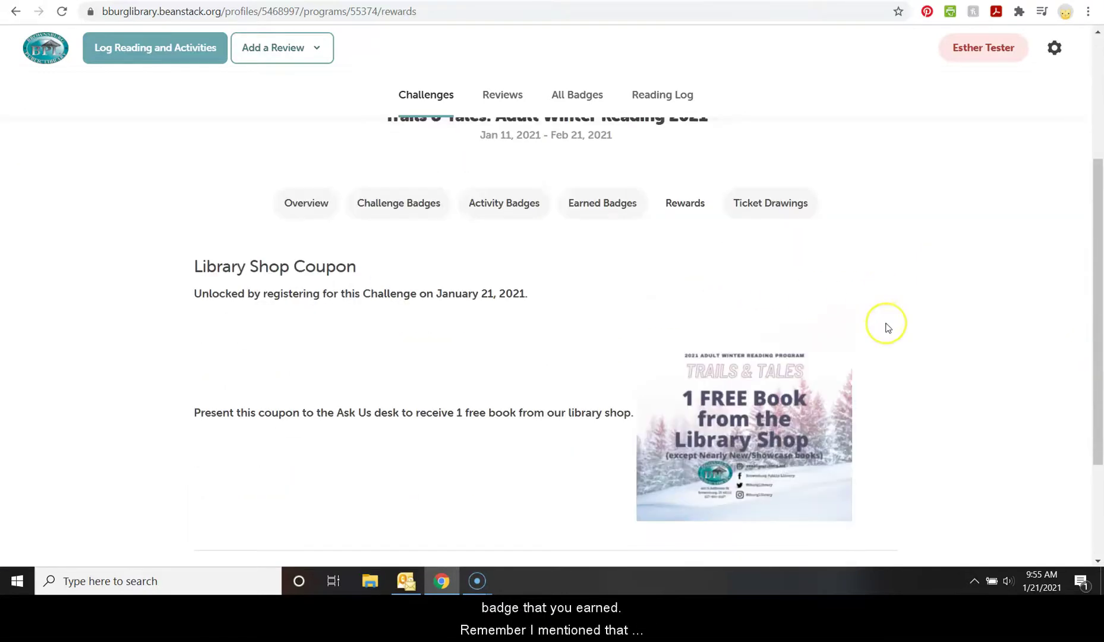
{"action": "scroll", "coordinate": [886, 326], "scroll_direction": "down", "scroll_amount": 3}
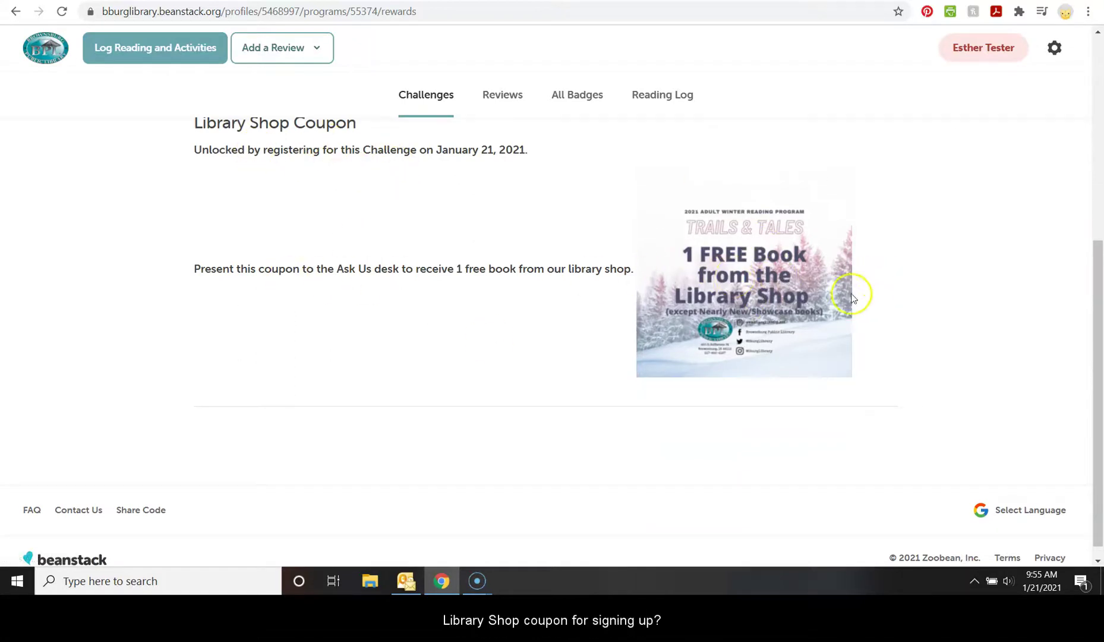
{"action": "scroll", "coordinate": [850, 303], "scroll_direction": "up", "scroll_amount": 3}
{"action": "scroll", "coordinate": [839, 323], "scroll_direction": "up", "scroll_amount": 1}
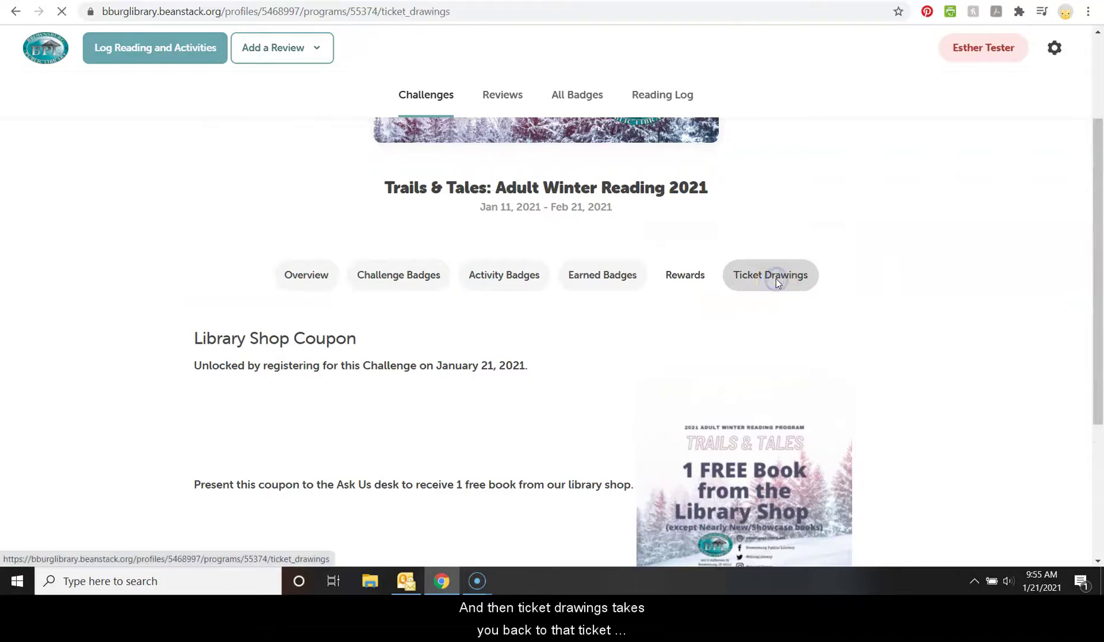
Step: Scroll the Ticket Drawings list to view Books & Brews and Bottles 'N Binkies
{"action": "scroll", "coordinate": [844, 291], "scroll_direction": "down", "scroll_amount": 4}
{"action": "scroll", "coordinate": [844, 303], "scroll_direction": "down", "scroll_amount": 2}
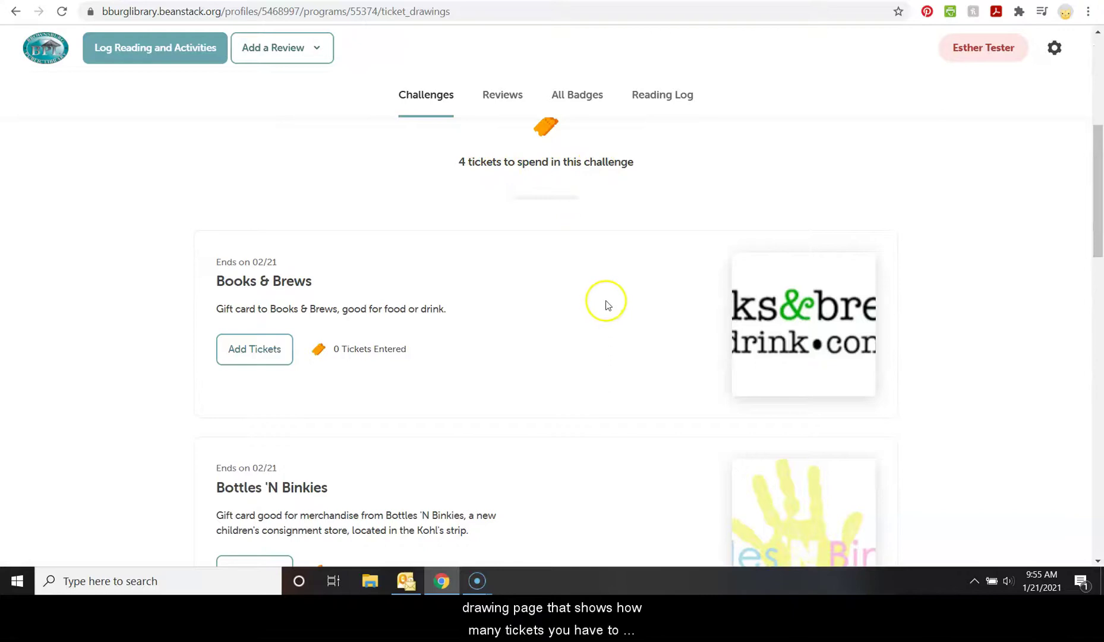
{"action": "scroll", "coordinate": [606, 305], "scroll_direction": "down", "scroll_amount": 1}
{"action": "scroll", "coordinate": [570, 448], "scroll_direction": "up", "scroll_amount": 2}
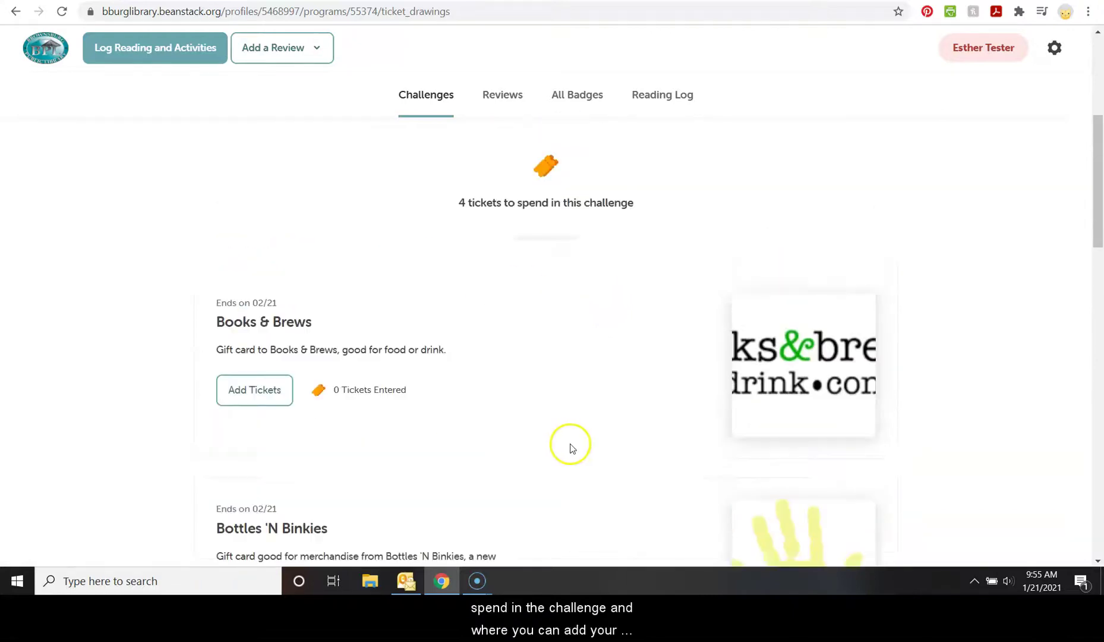
{"action": "scroll", "coordinate": [570, 448], "scroll_direction": "up", "scroll_amount": 2}
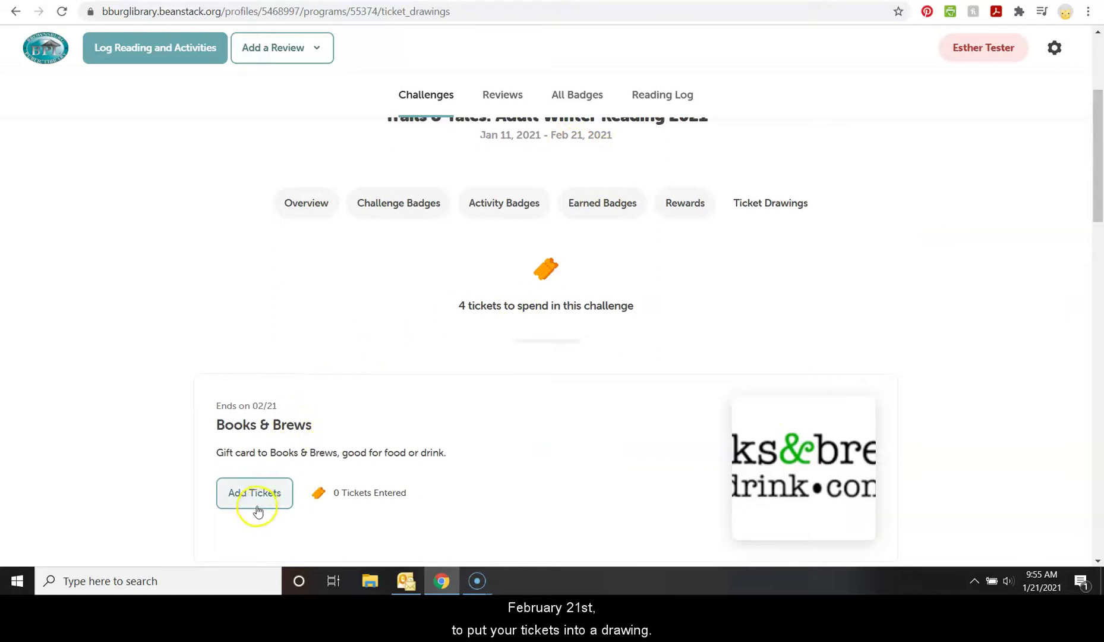
{"action": "scroll", "coordinate": [504, 508], "scroll_direction": "down", "scroll_amount": 2}
{"action": "scroll", "coordinate": [648, 478], "scroll_direction": "up", "scroll_amount": 6}
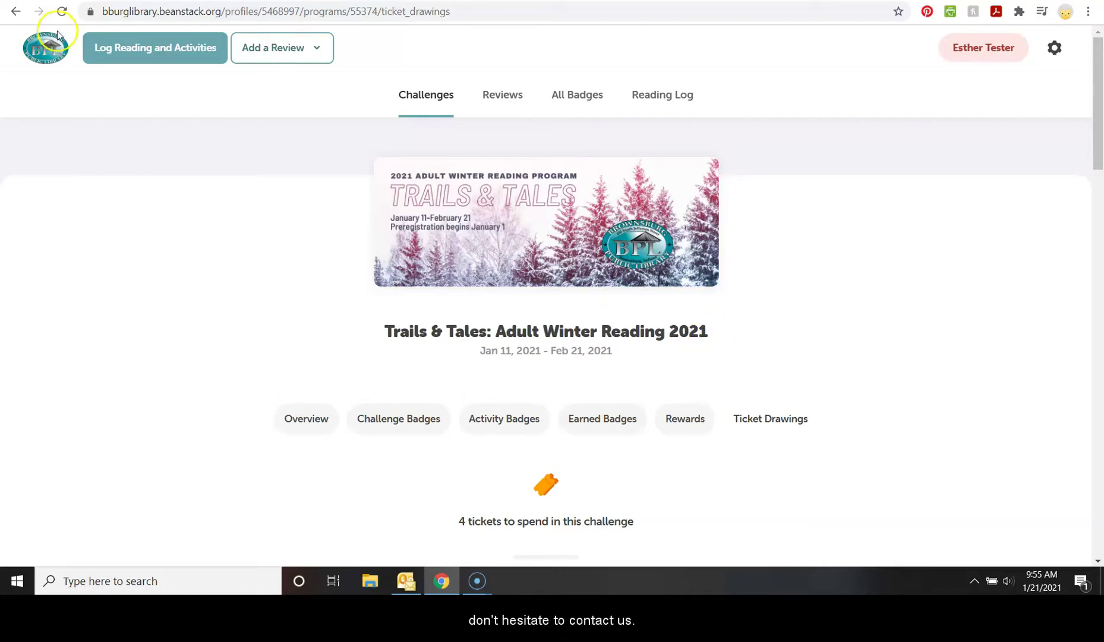
Step: Return to the BPL Challenges list and sign out via the gear menu
{"action": "left_click", "coordinate": [42, 53]}
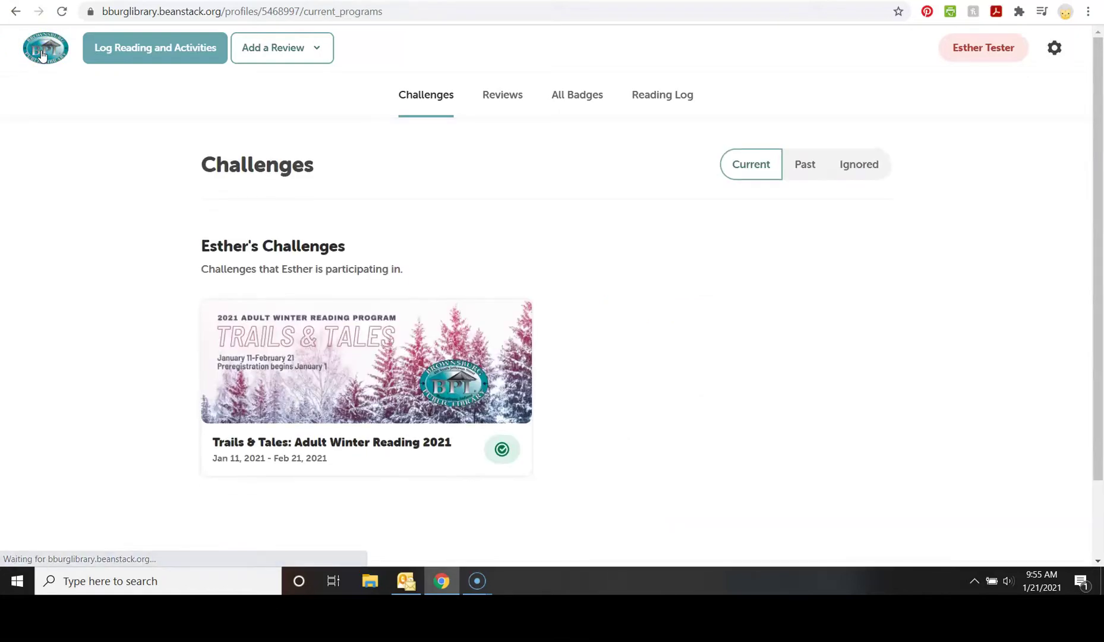
{"action": "left_click", "coordinate": [305, 157]}
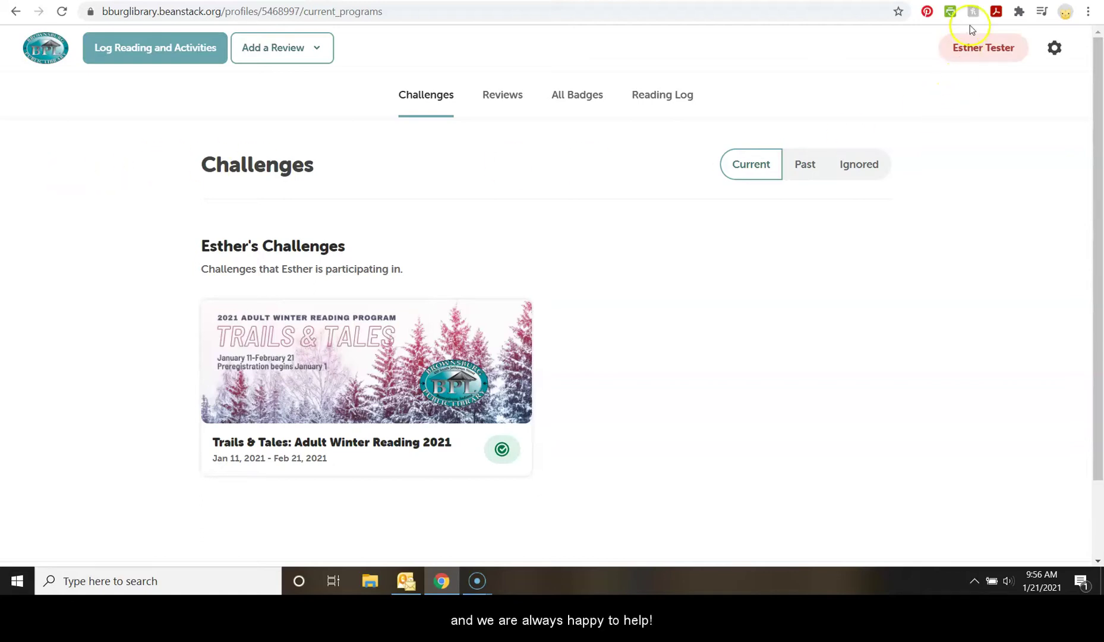
{"action": "left_click", "coordinate": [1055, 49]}
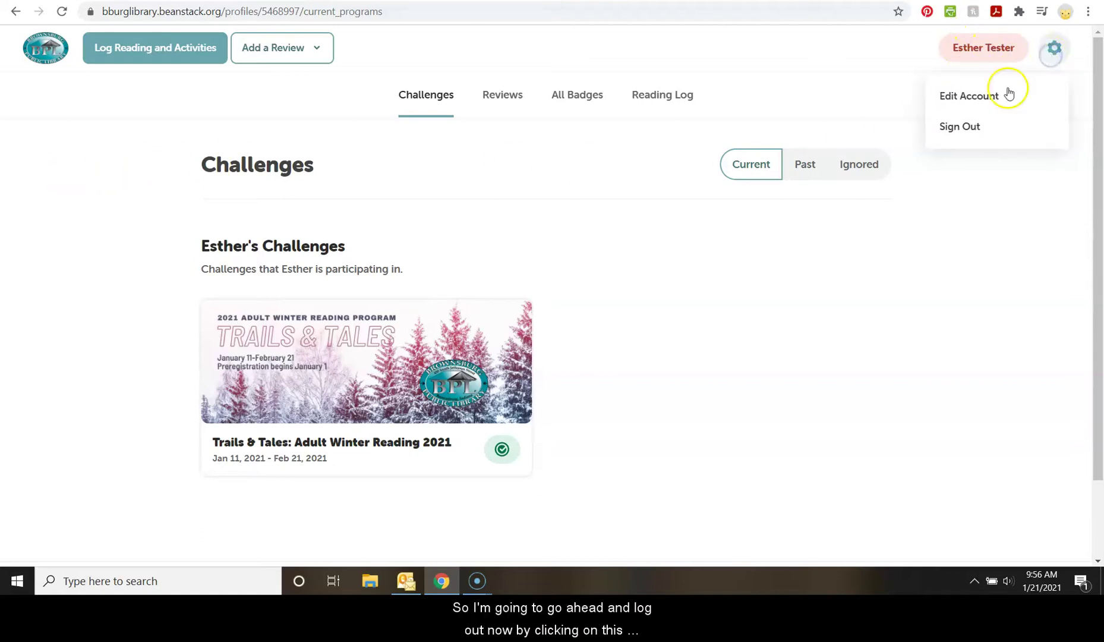
{"action": "left_click", "coordinate": [969, 127]}
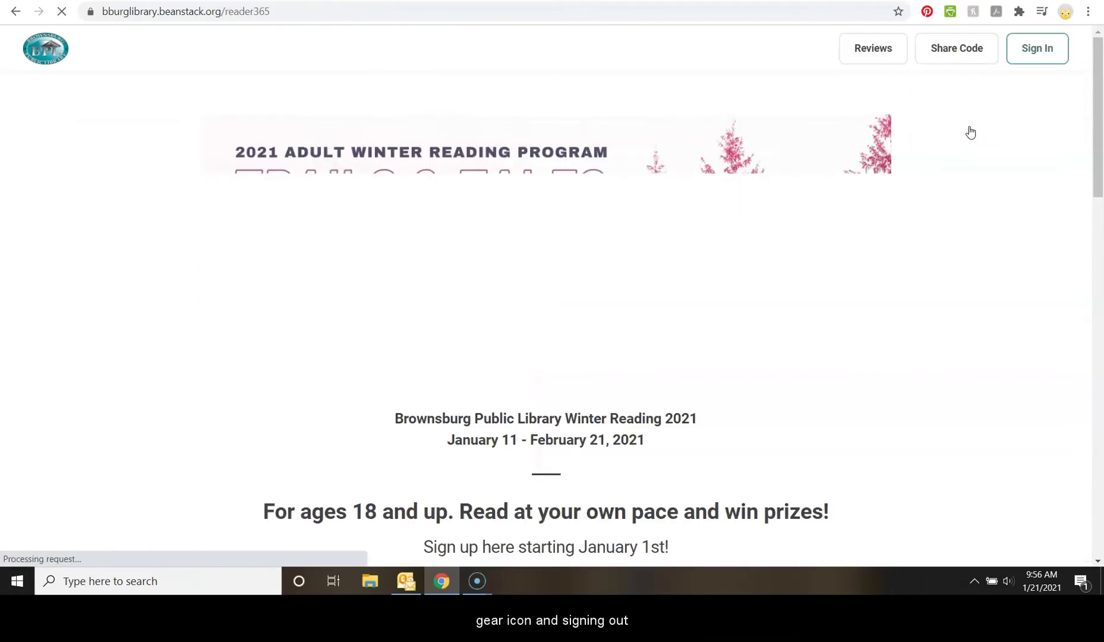